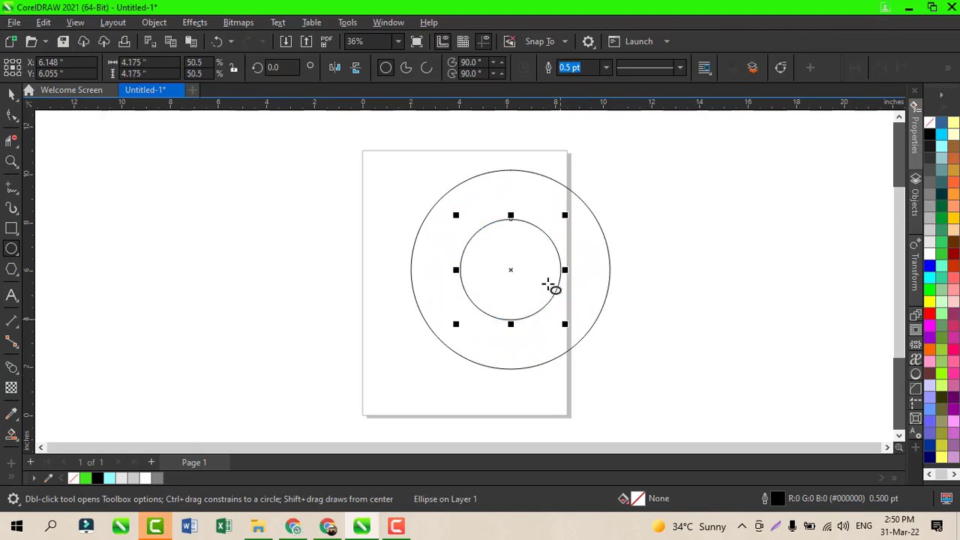
Step: Align the small circle to the top edge of the large circle
left_click(6, 91)
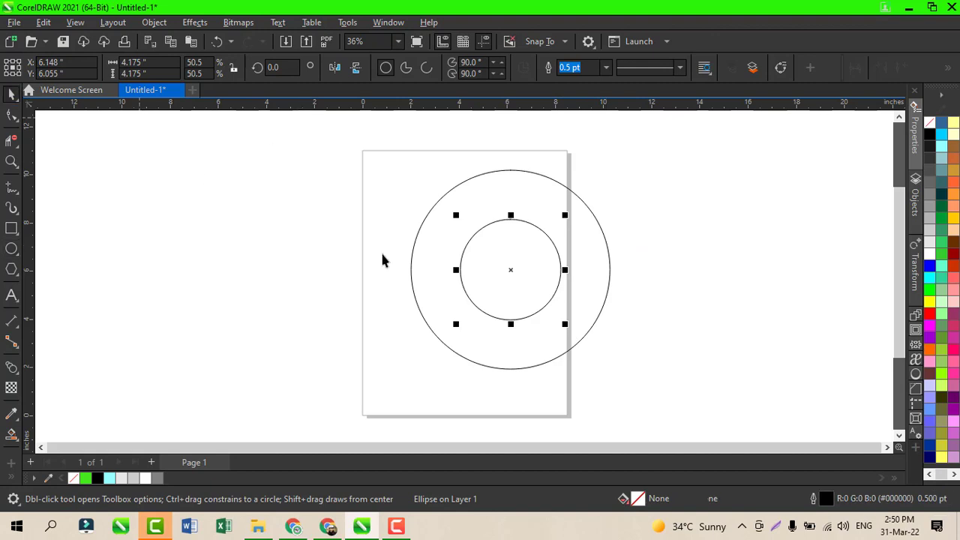
left_click(608, 294, "shift")
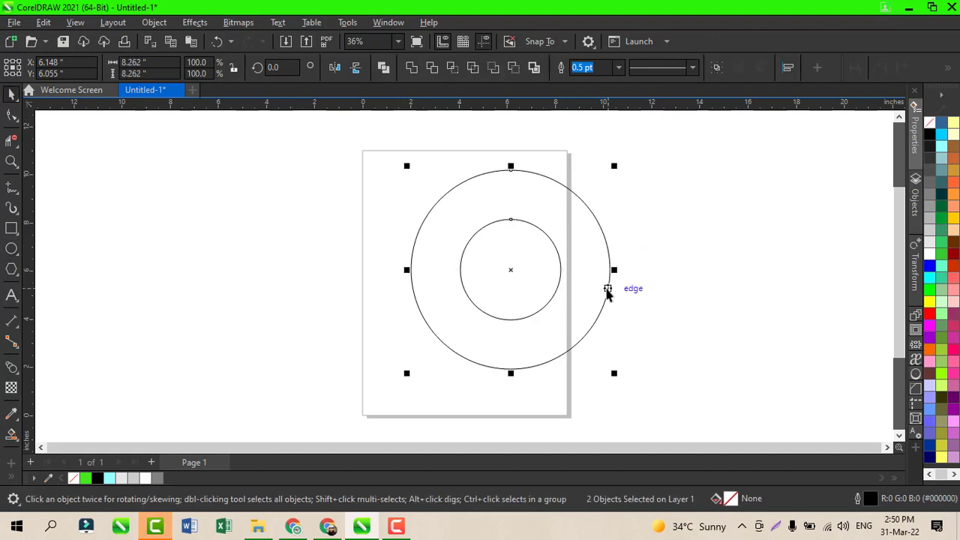
key("t")
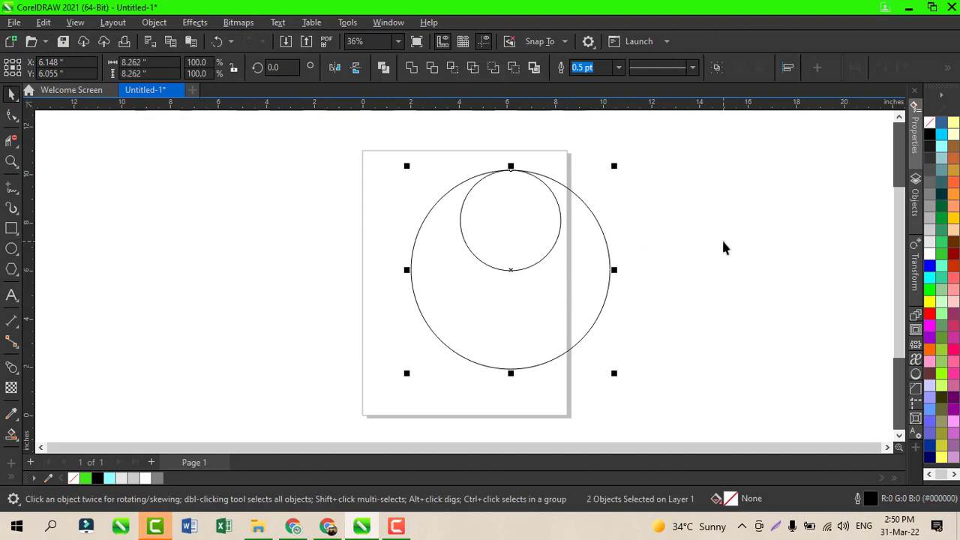
Step: Move the small circle's rotation centre to the large circle's centre and make a rotated copy around it at 285 degrees
left_click(658, 218)
left_click(532, 220)
left_click(512, 221)
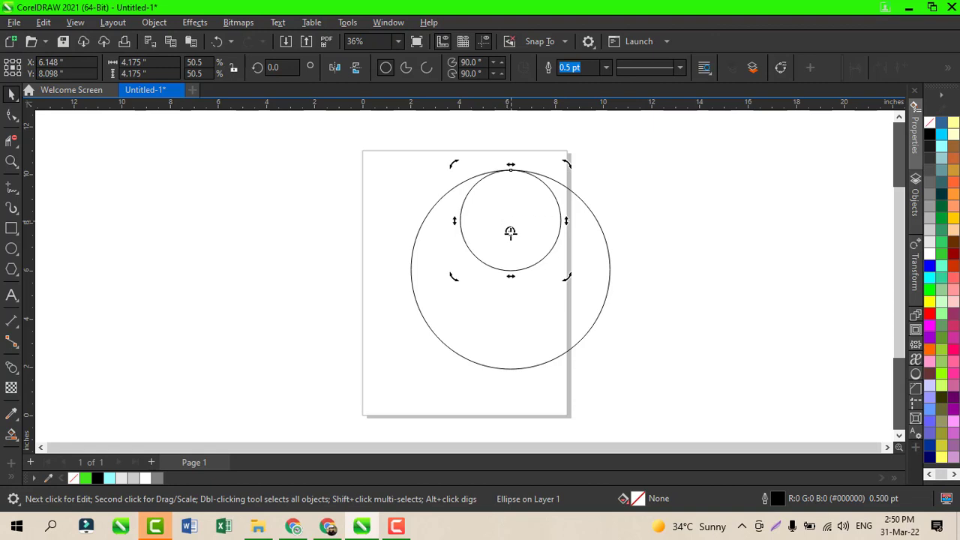
left_click_drag(512, 262, 511, 271)
left_click_drag(570, 169, 674, 291)
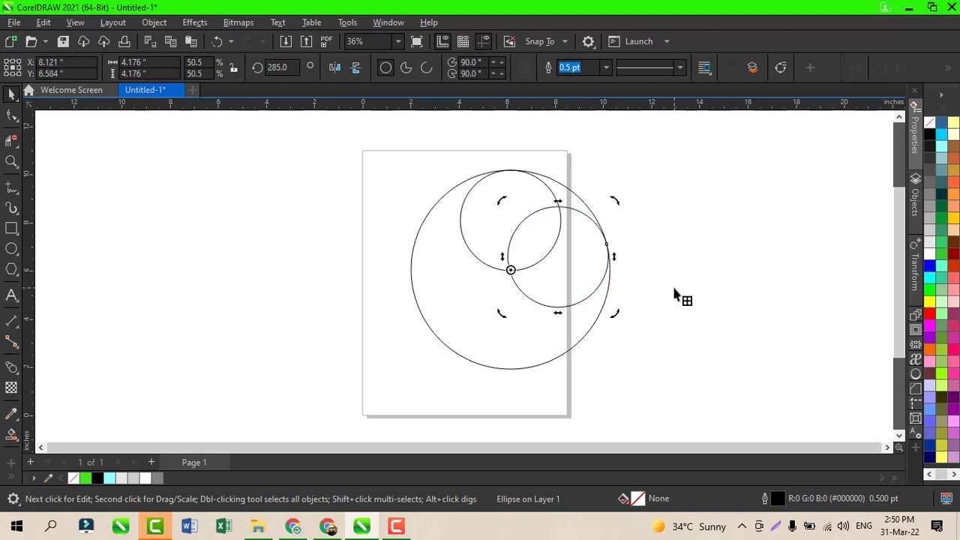
Step: Repeat the rotated duplication three times to complete a ring of five small circles inside the large circle
key("ctrl+r")
key("ctrl+r")
key("ctrl+r")
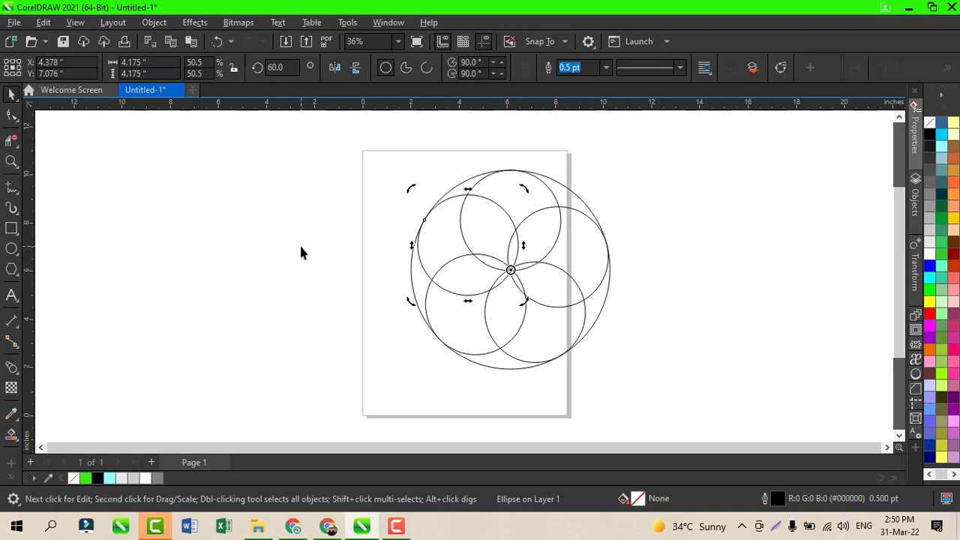
Step: Smart Fill the three regions of the top small circle outside its overlap with the upper-left circle in black
left_click(21, 445)
left_click(51, 450)
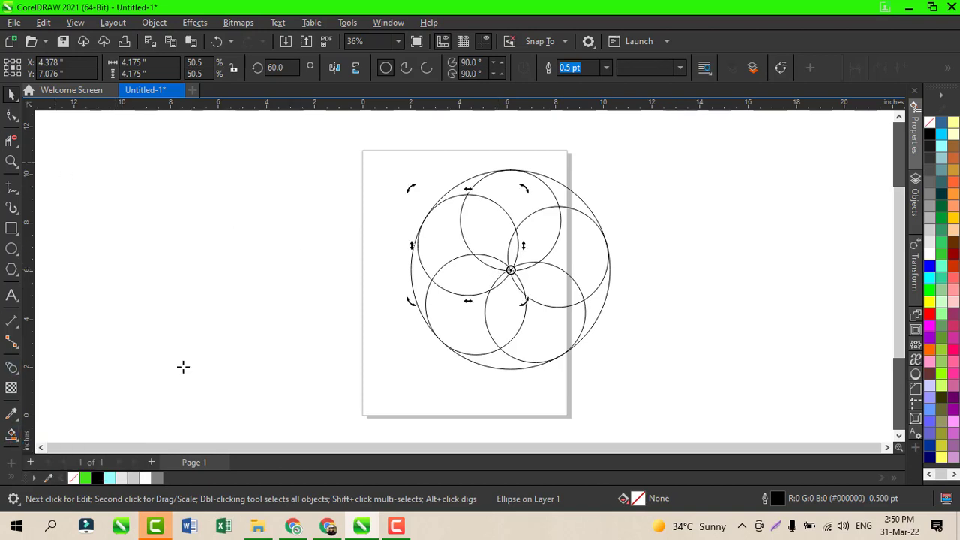
left_click(504, 199)
left_click(533, 239)
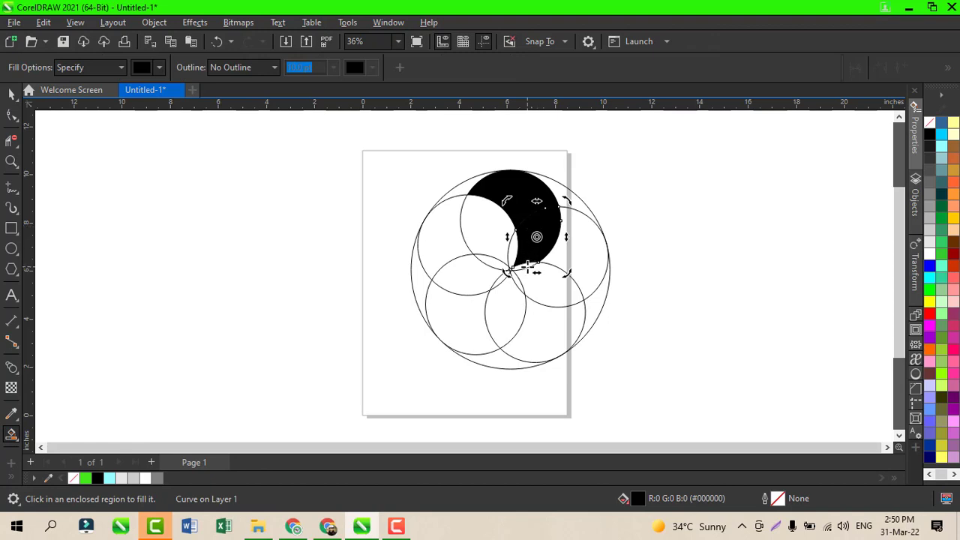
left_click(528, 268)
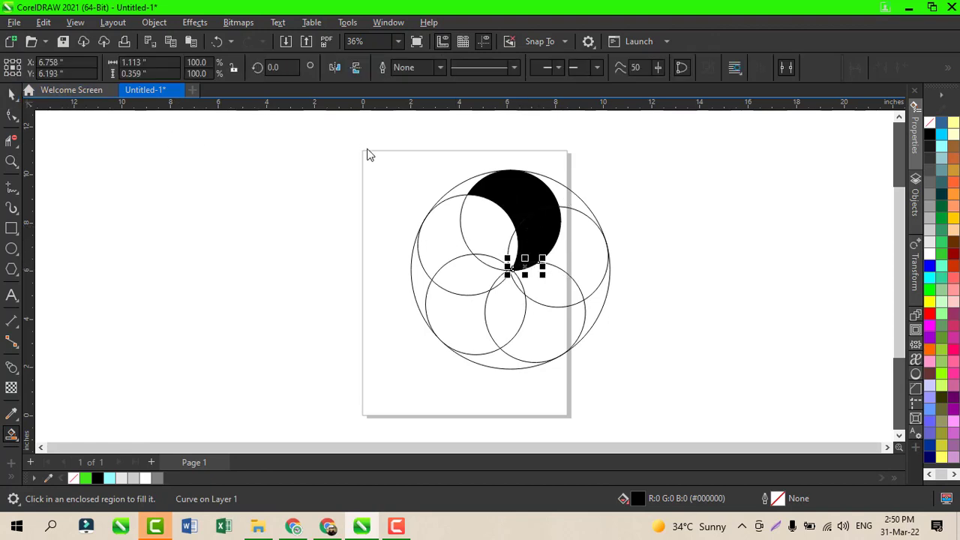
Step: Weld the three black filled pieces into a single crescent shape
key("space")
left_click(554, 241, "shift")
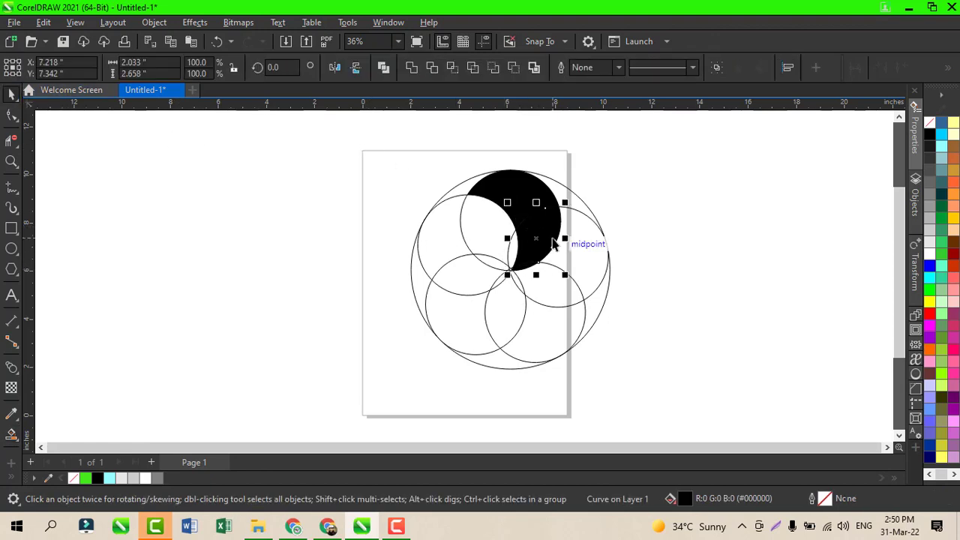
left_click(516, 186, "shift")
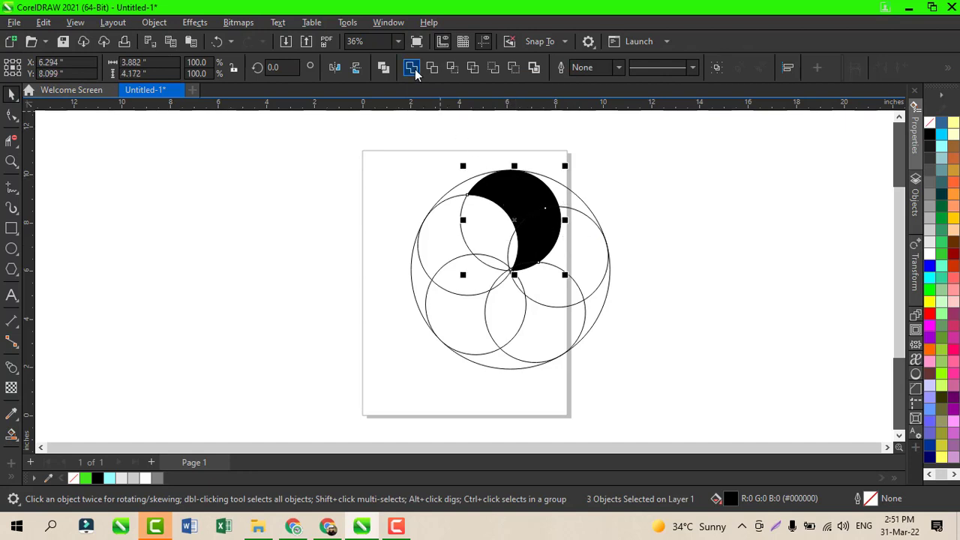
left_click(411, 67)
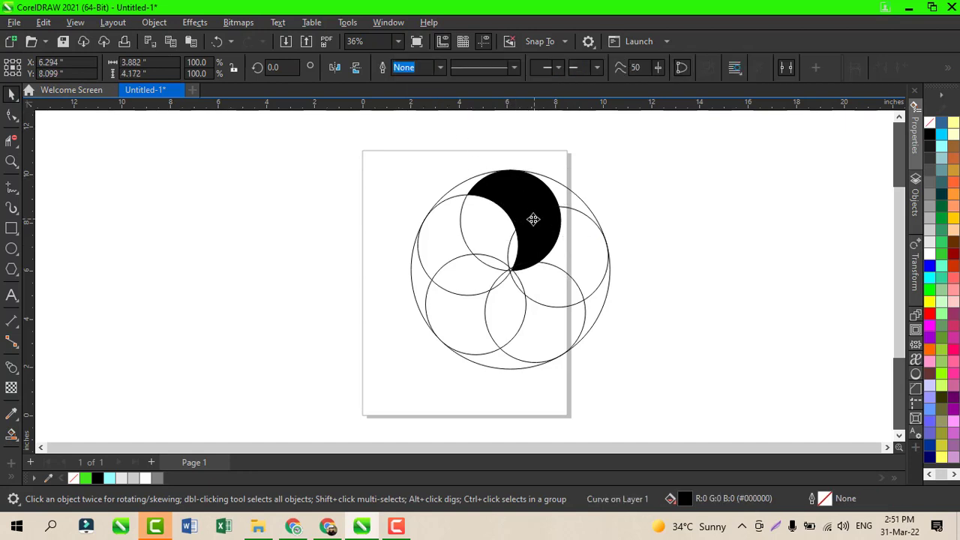
Step: Move the circle pattern off the page to its right and place the black crescent over the page's upper-left edge
left_click_drag(532, 220, 301, 219)
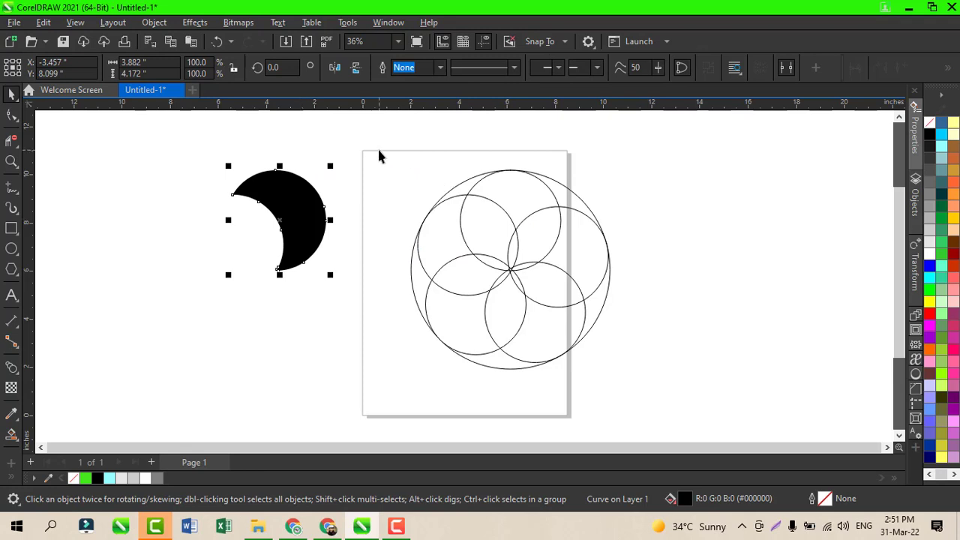
left_click_drag(379, 154, 647, 383)
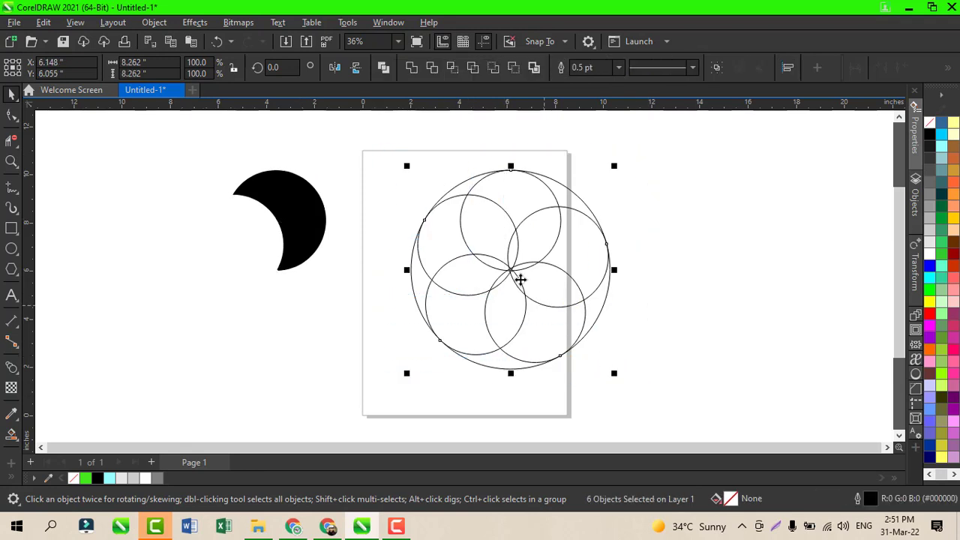
left_click_drag(520, 279, 713, 272)
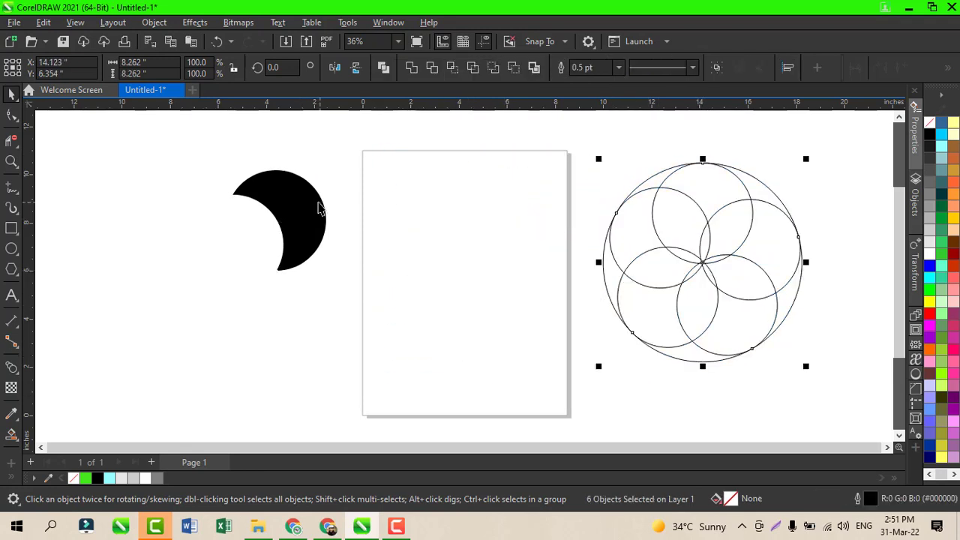
left_click(300, 207)
left_click_drag(281, 207, 386, 207)
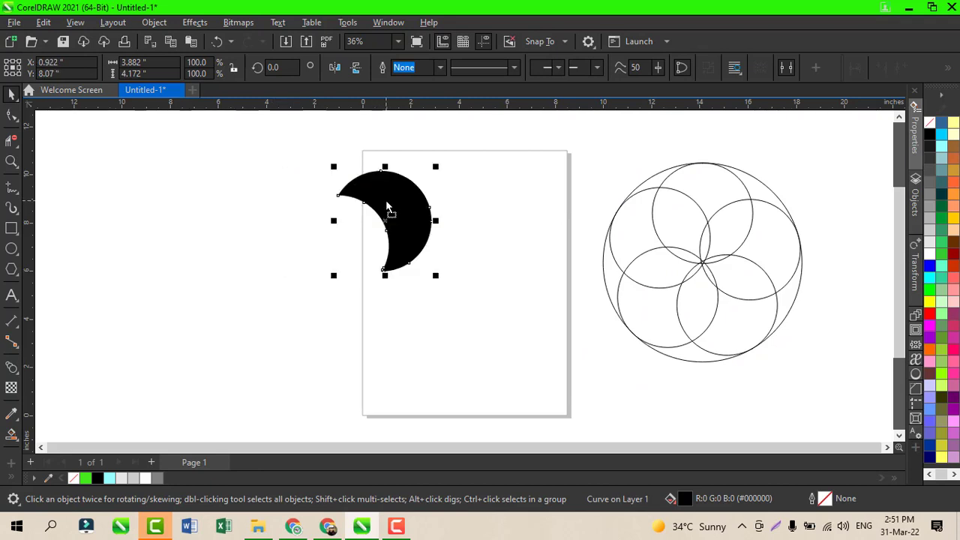
Step: Remove the crescent's fill and give it a black outline 4.0 pt wide
left_click(929, 124)
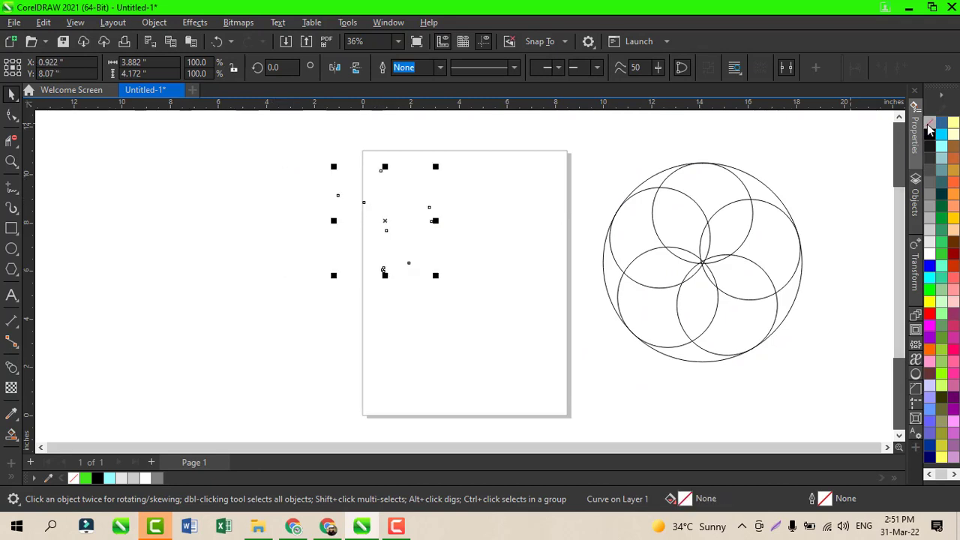
right_click(931, 135)
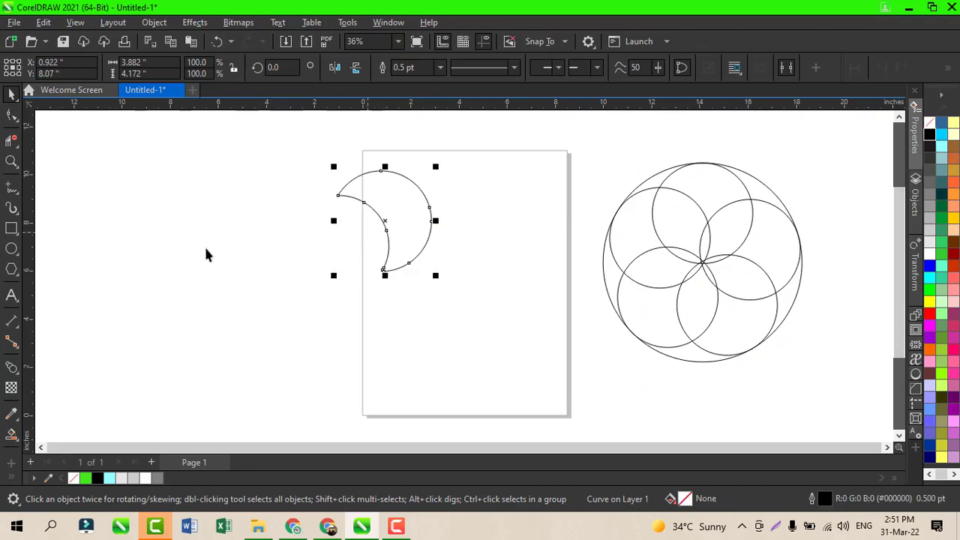
left_click(432, 68)
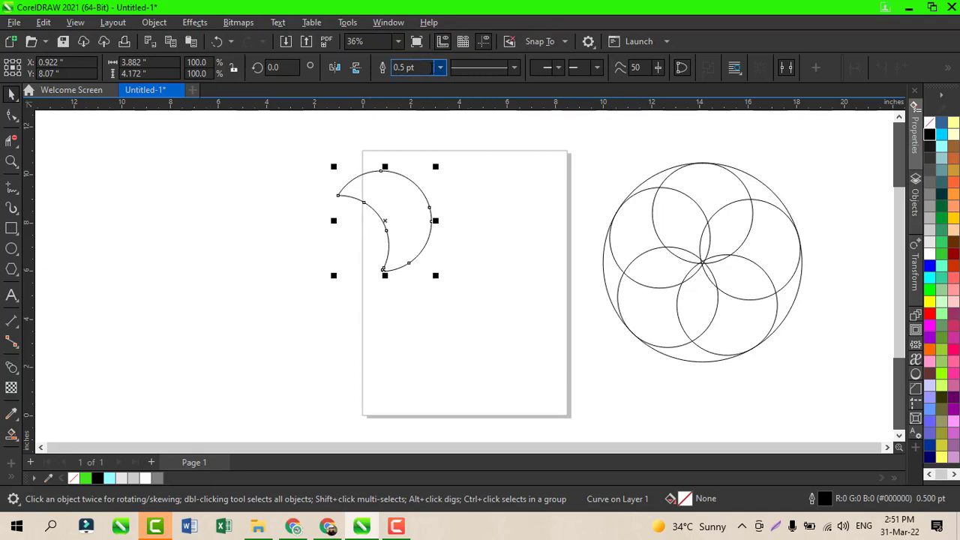
left_click(441, 68)
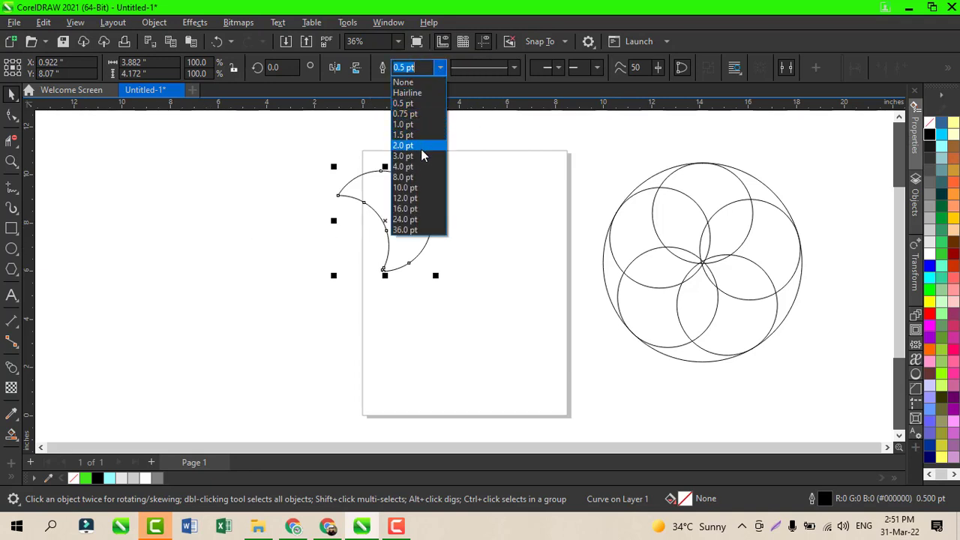
left_click(421, 149)
left_click(441, 67)
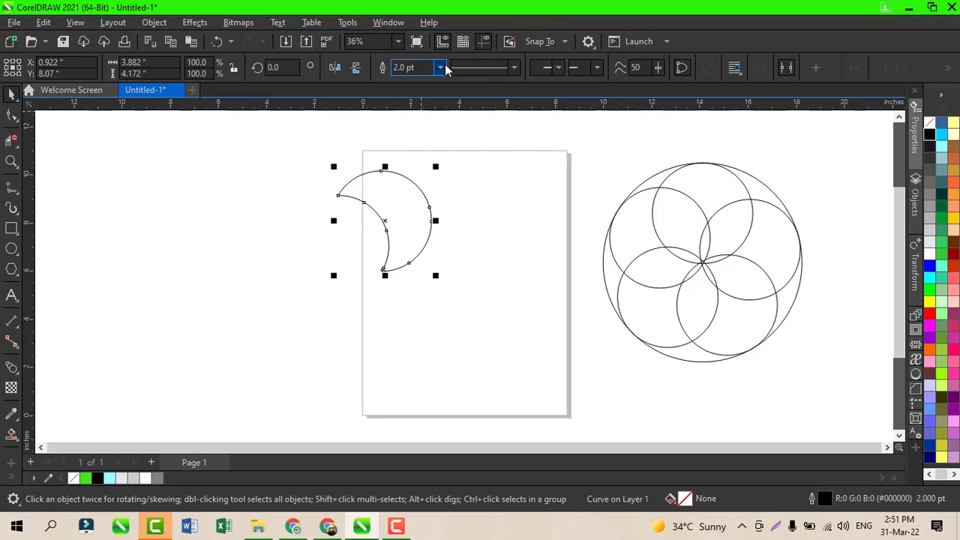
left_click(402, 180)
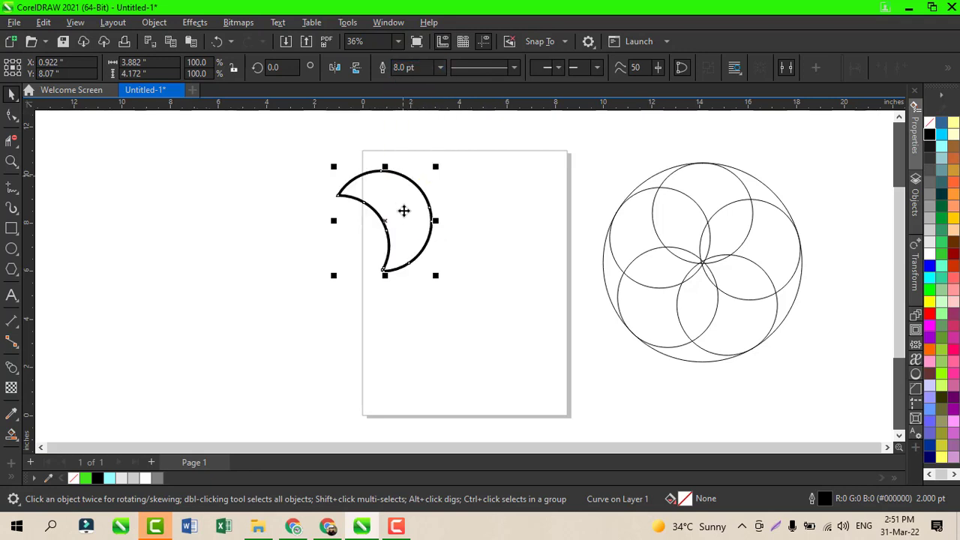
left_click(441, 69)
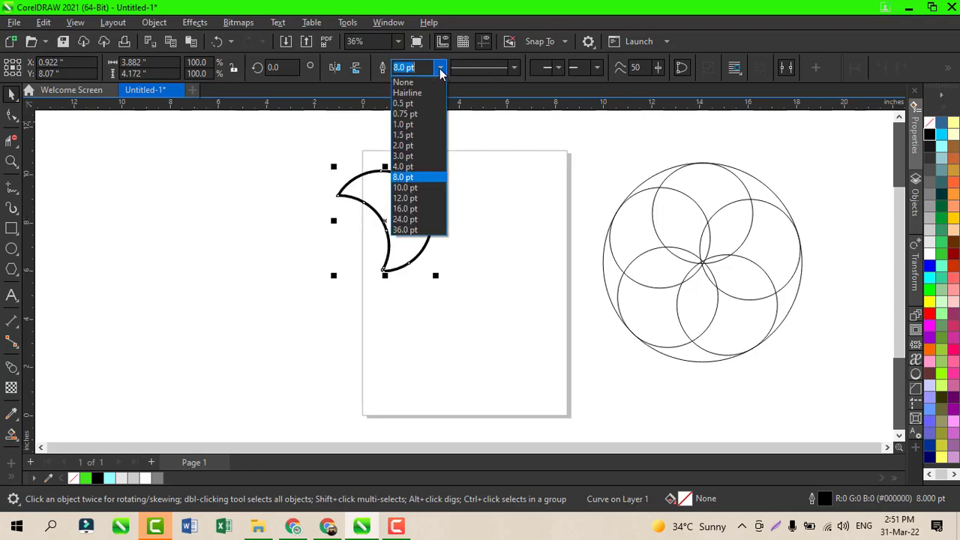
left_click(421, 166)
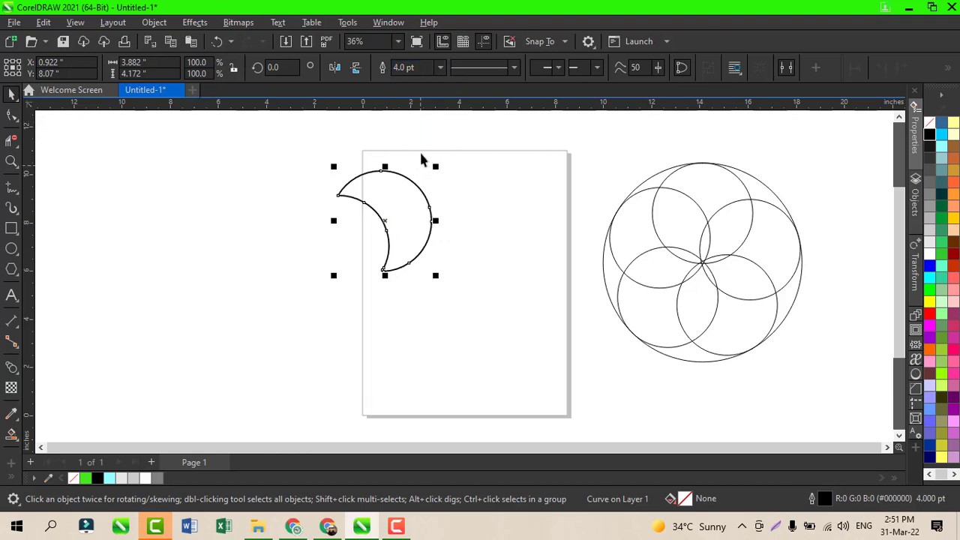
Step: Duplicate the crescent diagonally down and to the left, and blend the original into the copy
left_click_drag(387, 220, 343, 247)
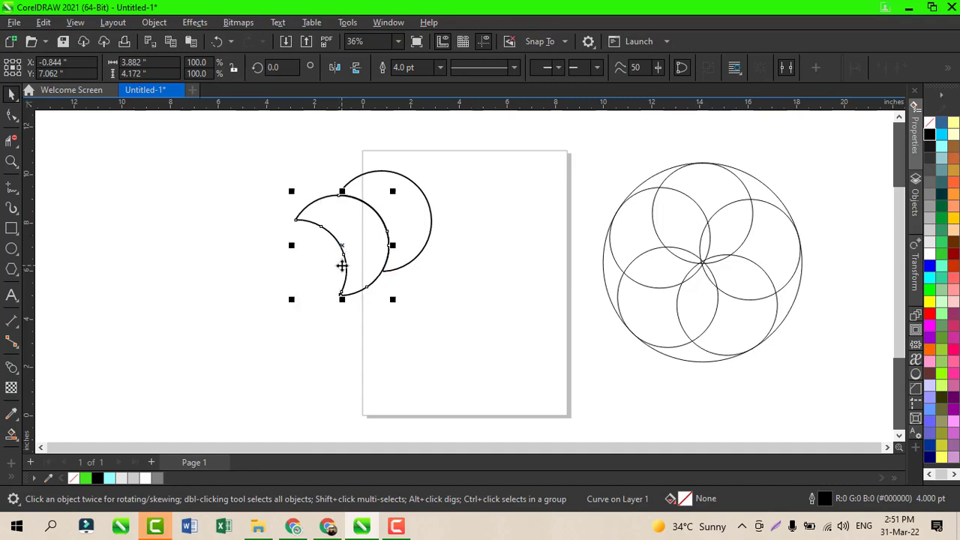
left_click(11, 366)
left_click(51, 397)
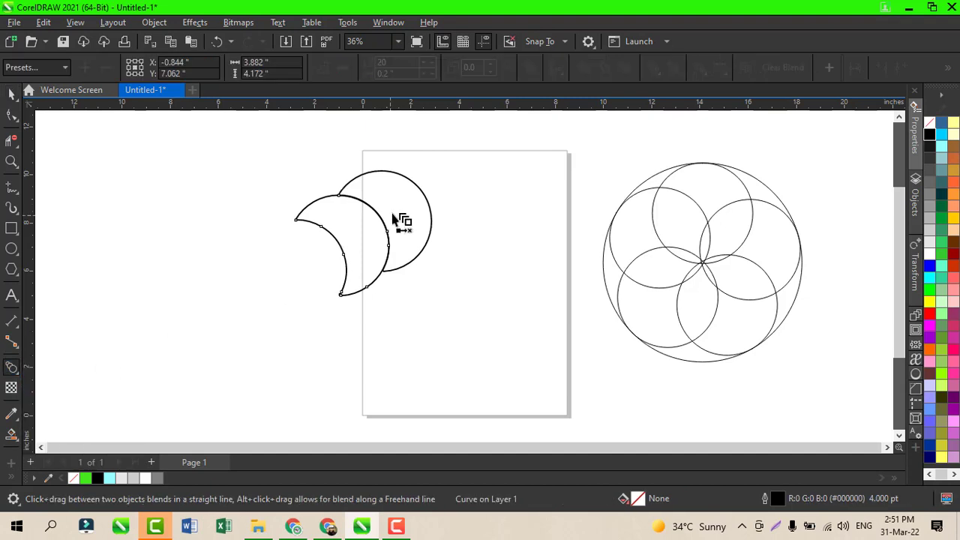
left_click_drag(421, 193, 364, 246)
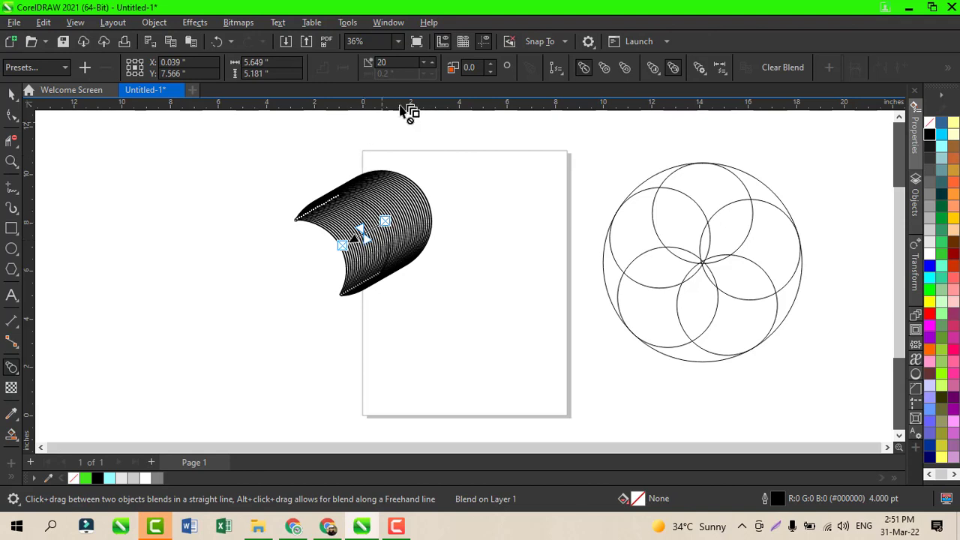
Step: Set the number of steps in the crescent blend to 7
left_click(424, 64)
left_click(424, 64)
left_click(424, 64)
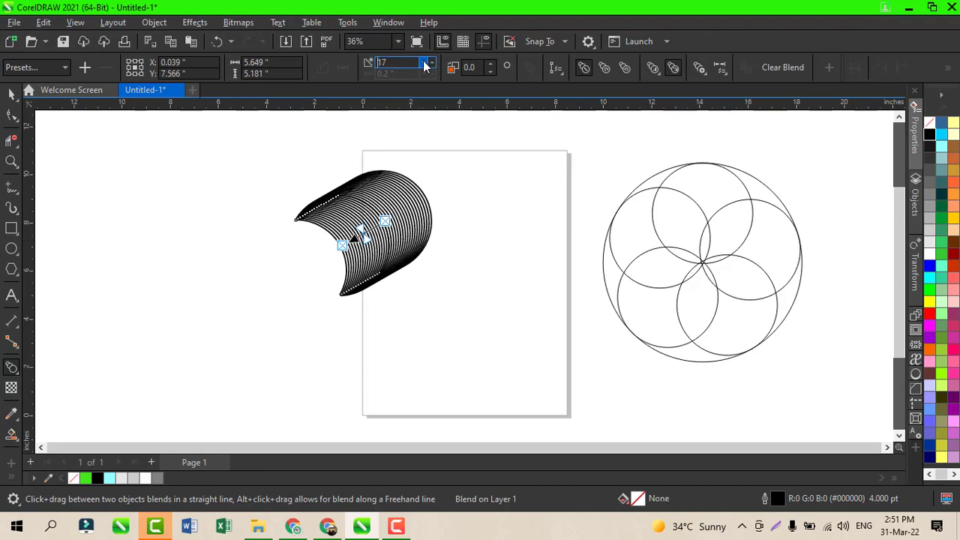
left_click(424, 64)
left_click(424, 64)
left_click(423, 64)
left_click(424, 64)
left_click(424, 64)
left_click(424, 64)
left_click(423, 65)
left_click(424, 64)
left_click(423, 65)
left_click(424, 65)
left_click(424, 65)
left_click(424, 65)
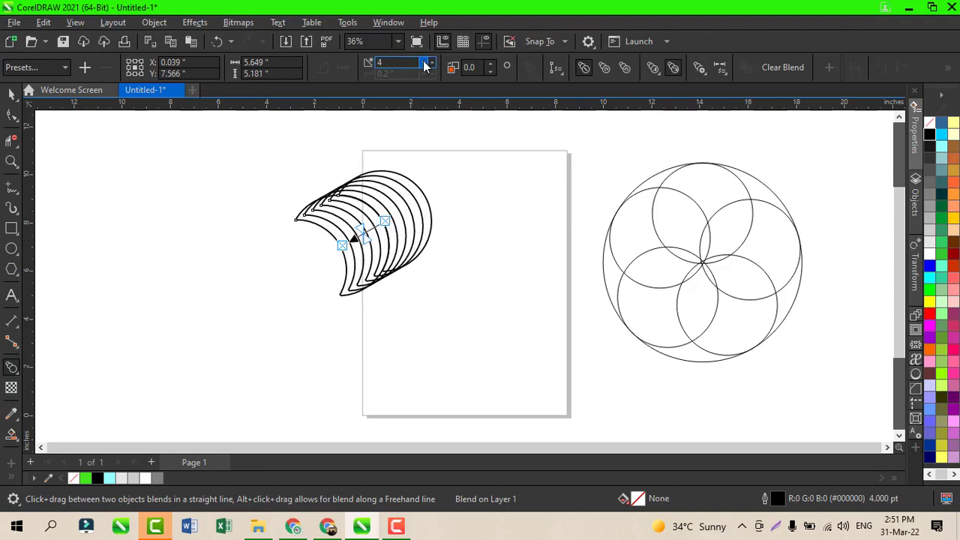
left_click(423, 65)
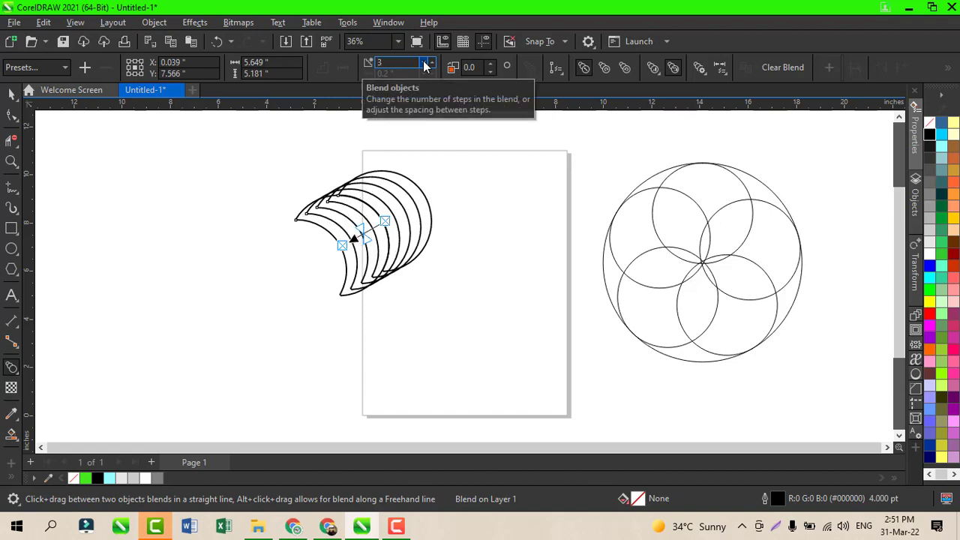
left_click(432, 63)
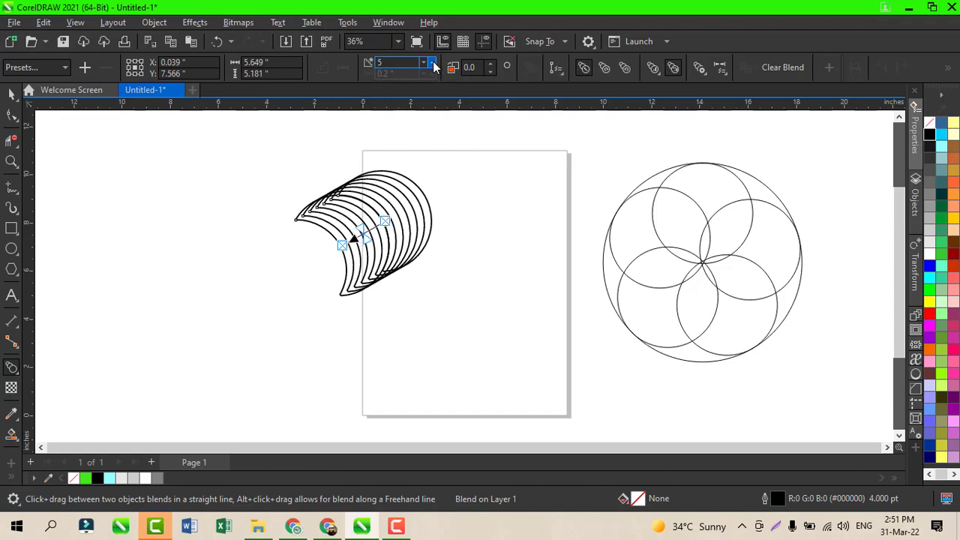
left_click(433, 63)
left_click(433, 63)
left_click(433, 63)
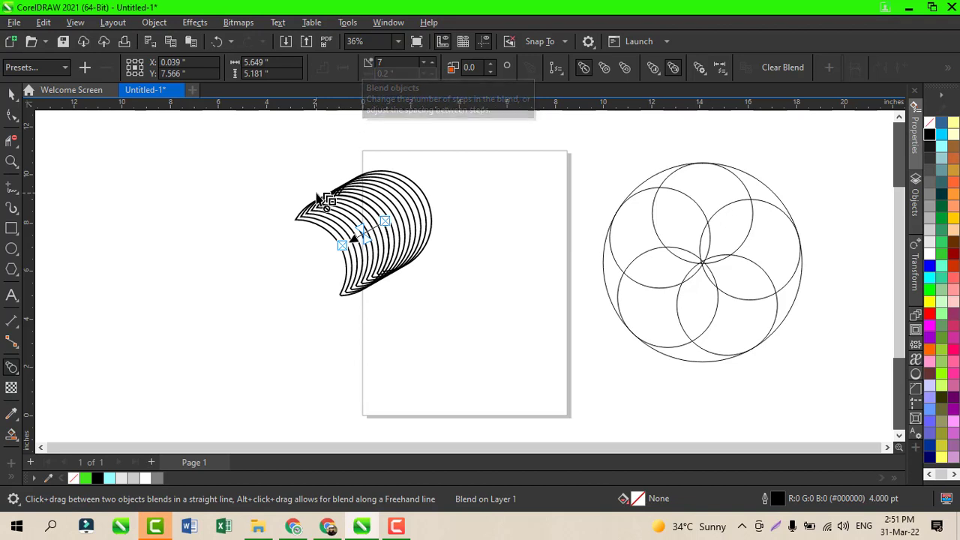
Step: Select the whole crescent blend and break it apart into separate objects
left_click(10, 95)
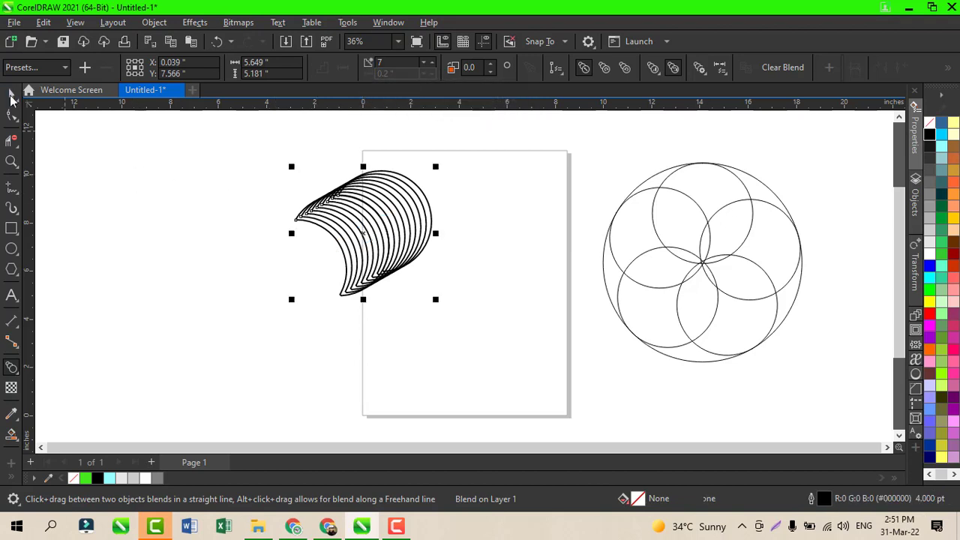
left_click(192, 225)
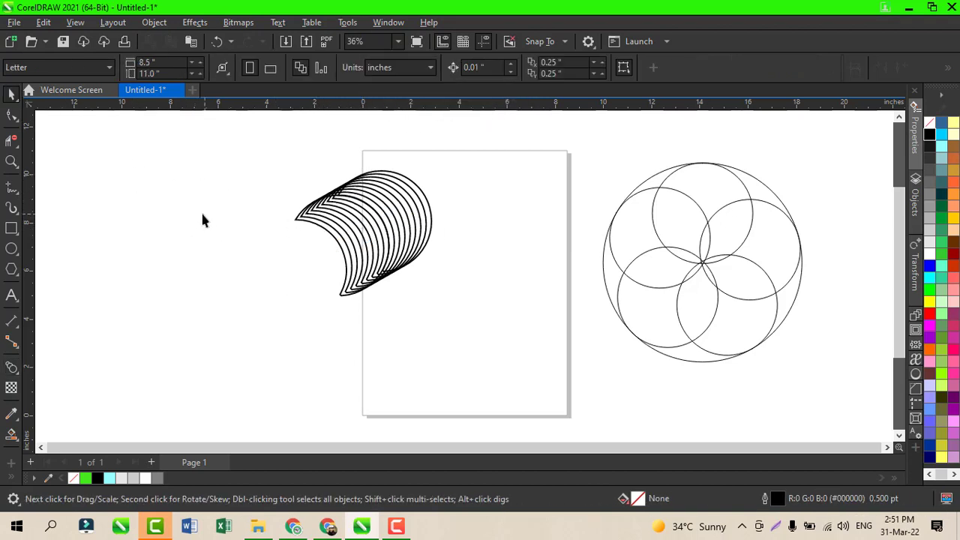
left_click(353, 233)
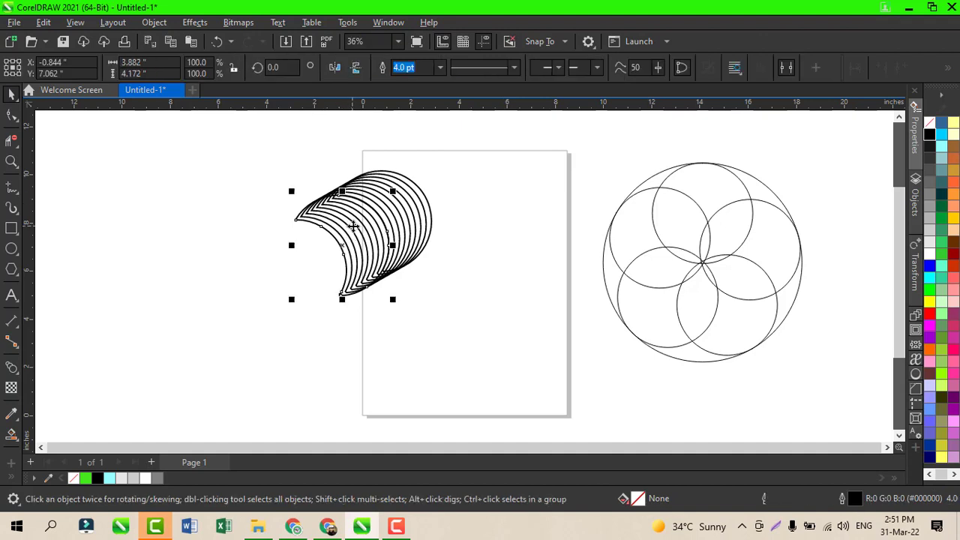
left_click_drag(251, 163, 431, 323)
right_click(381, 217)
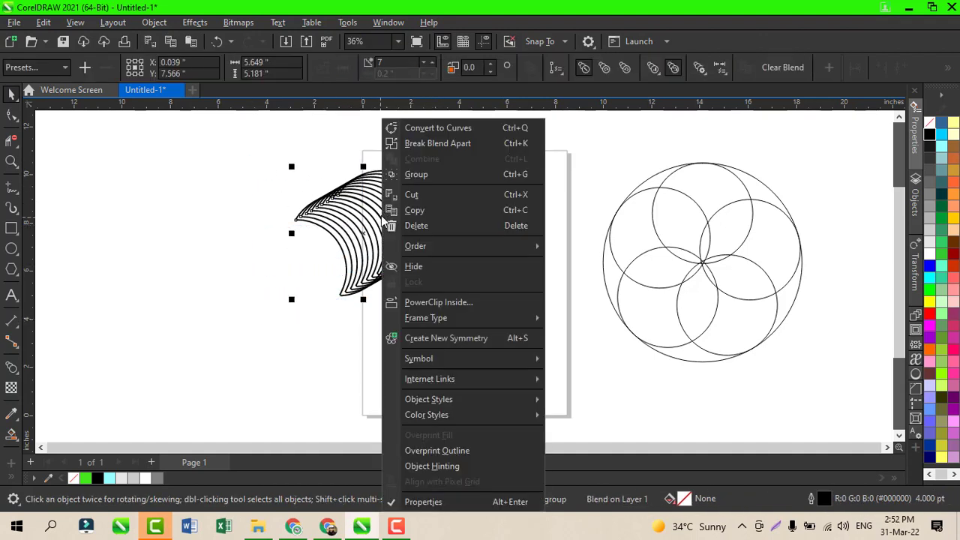
left_click(432, 143)
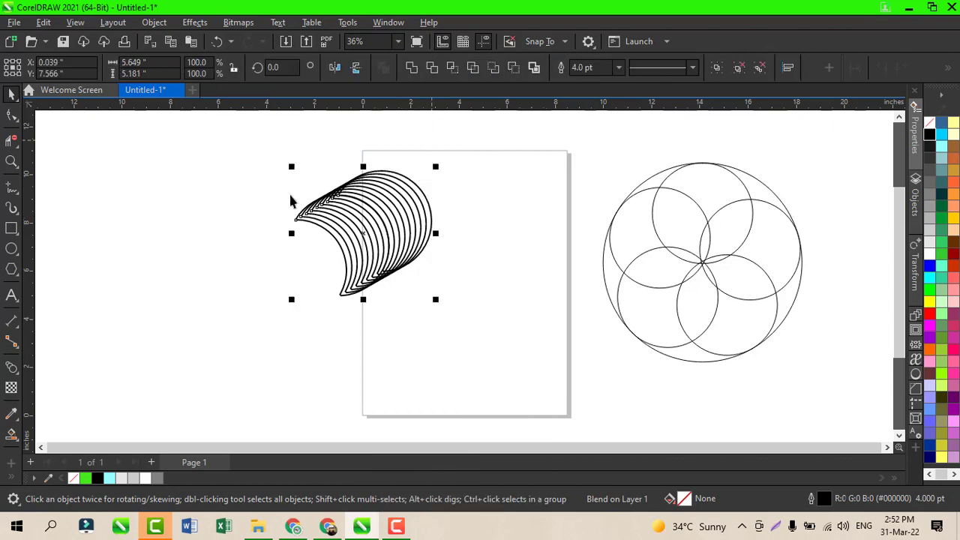
left_click(116, 228)
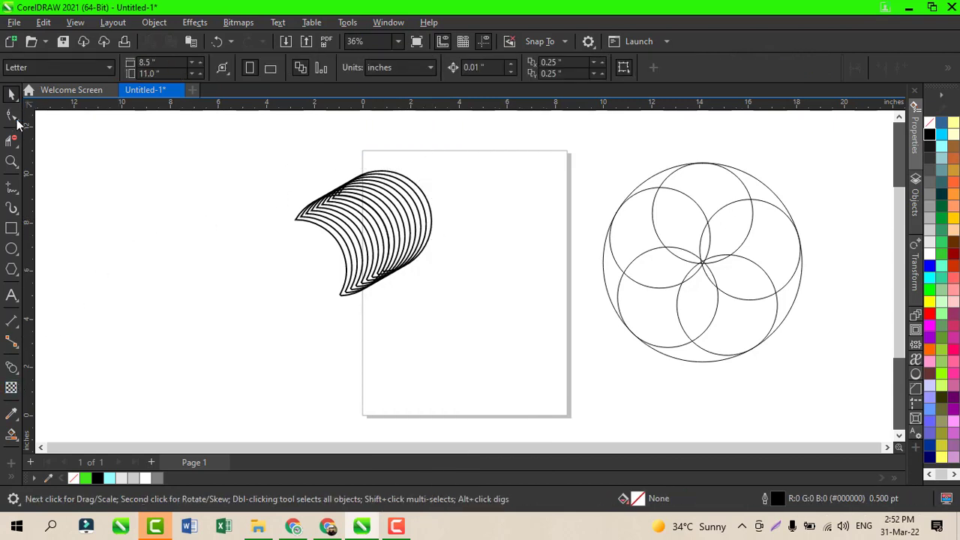
Step: Remove the lower-left end crescent of the former blend with the Virtual Segment Delete tool
left_click(11, 140)
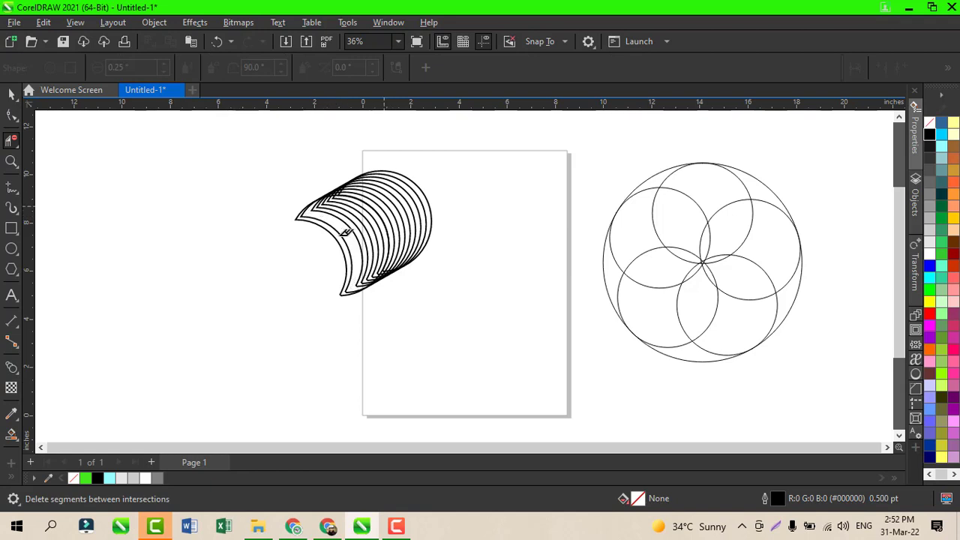
left_click(342, 227)
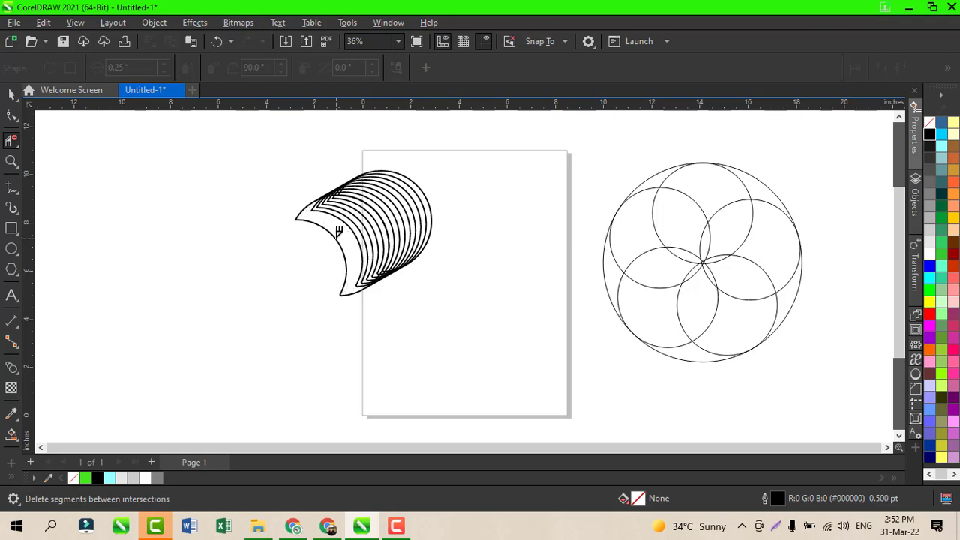
left_click(338, 229)
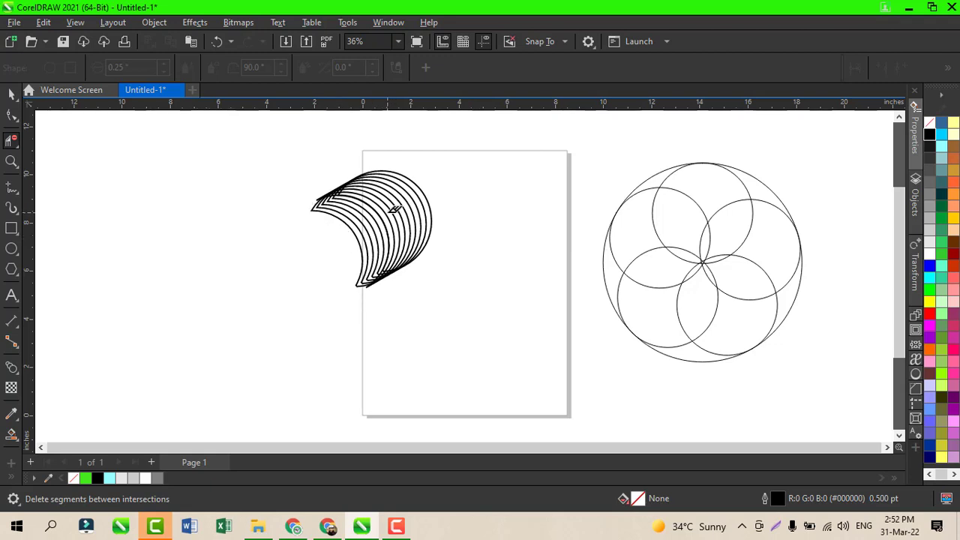
left_click(389, 205)
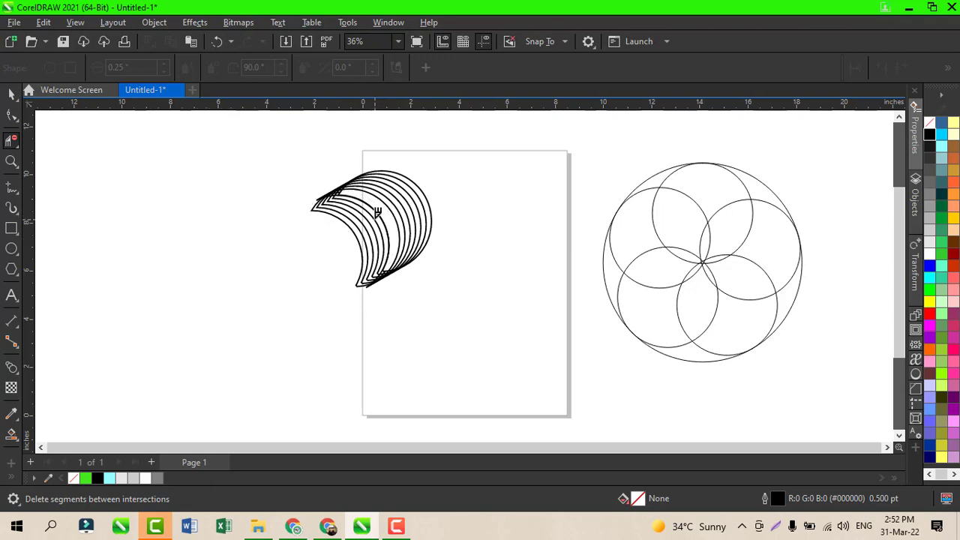
left_click(378, 214)
left_click(366, 223)
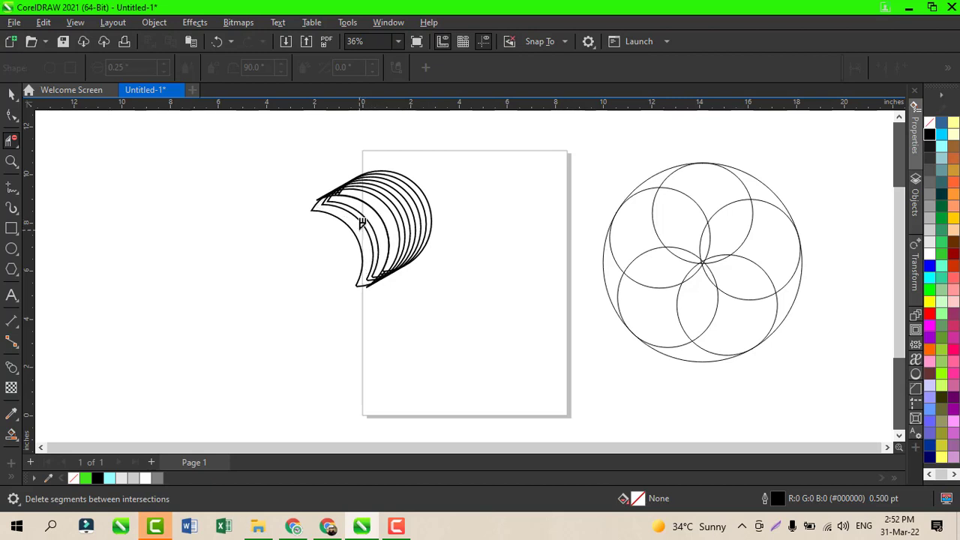
left_click(404, 201)
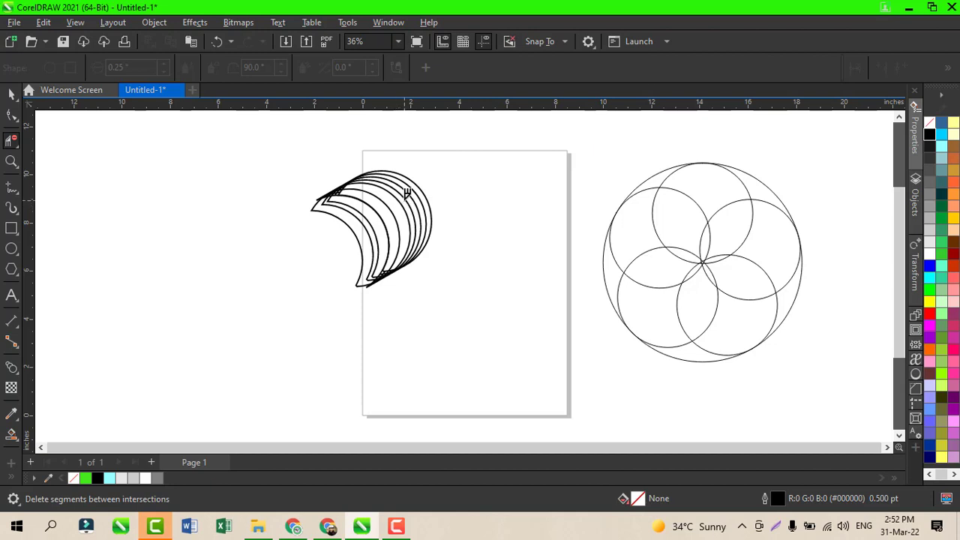
left_click(411, 197)
left_click(414, 182)
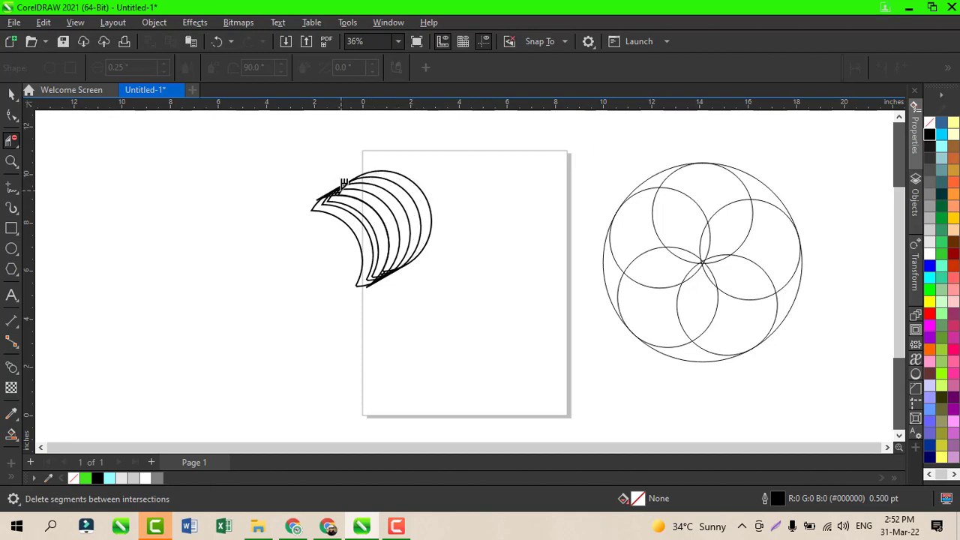
left_click_drag(346, 176, 310, 206)
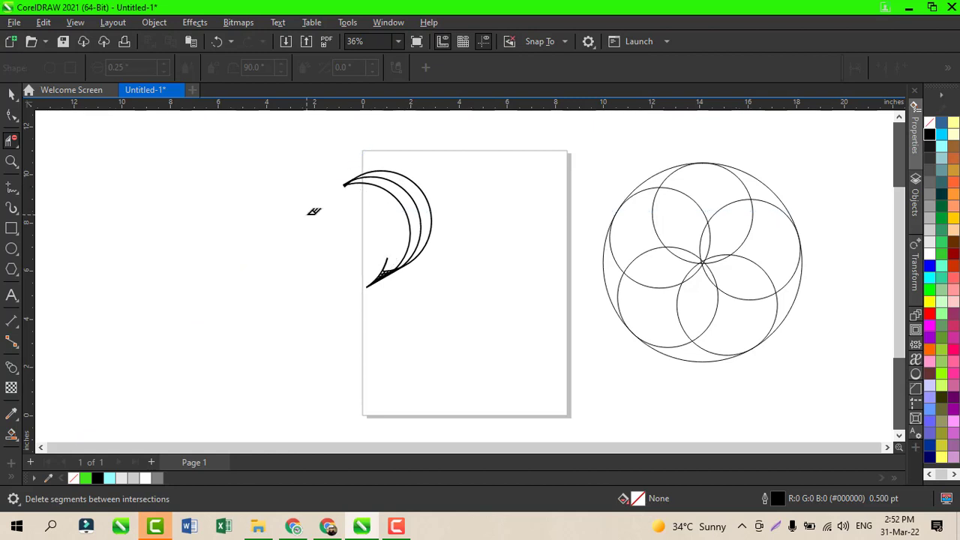
key("ctrl+z")
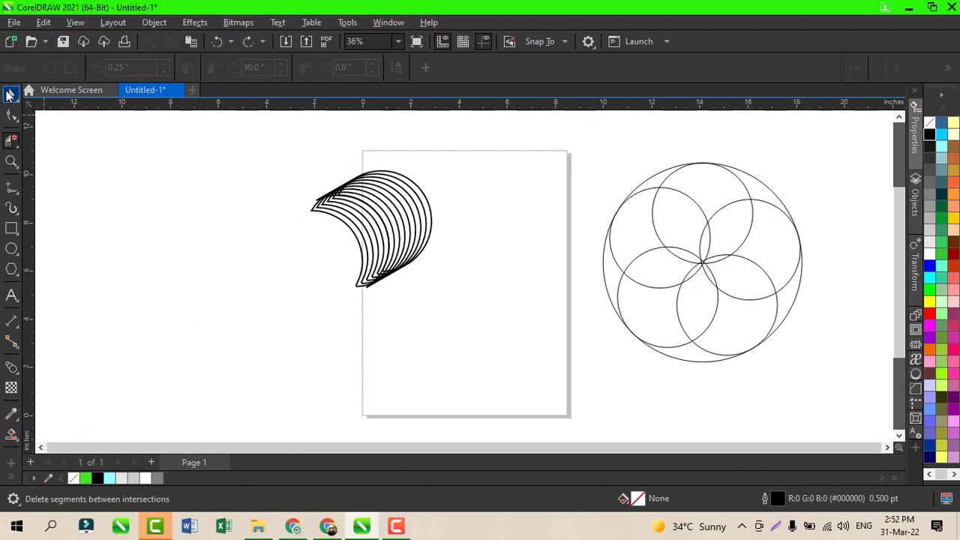
Step: Select all the remaining crescent outlines and group them
left_click(11, 94)
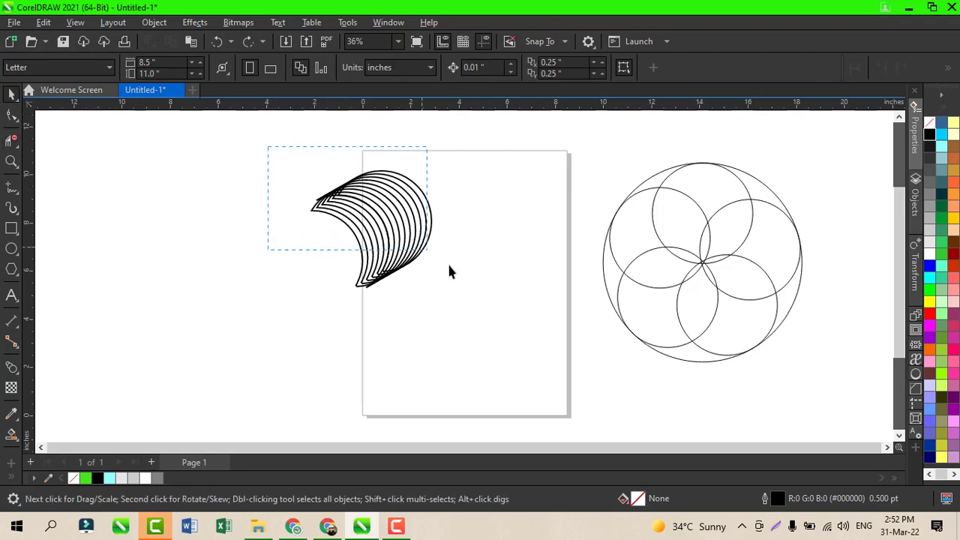
left_click_drag(471, 318, 471, 318)
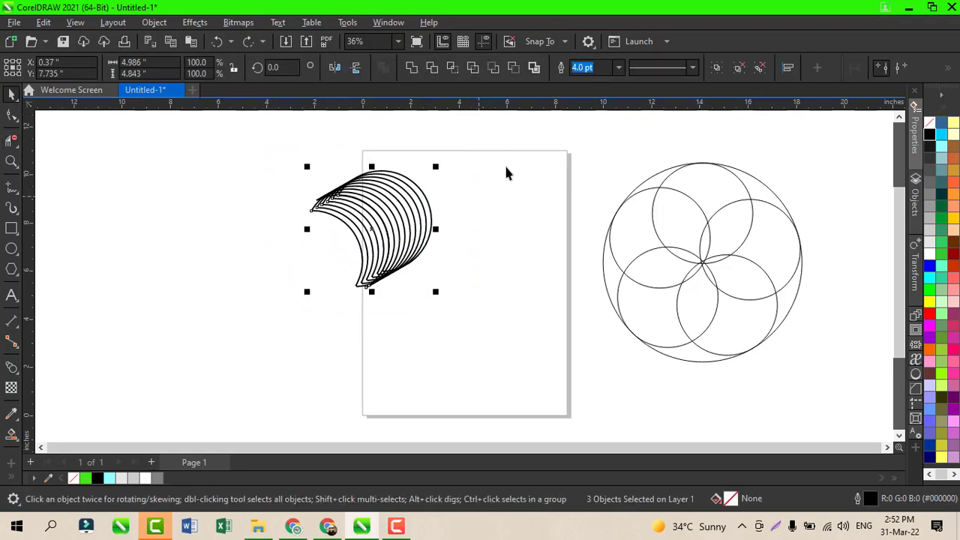
left_click(716, 70)
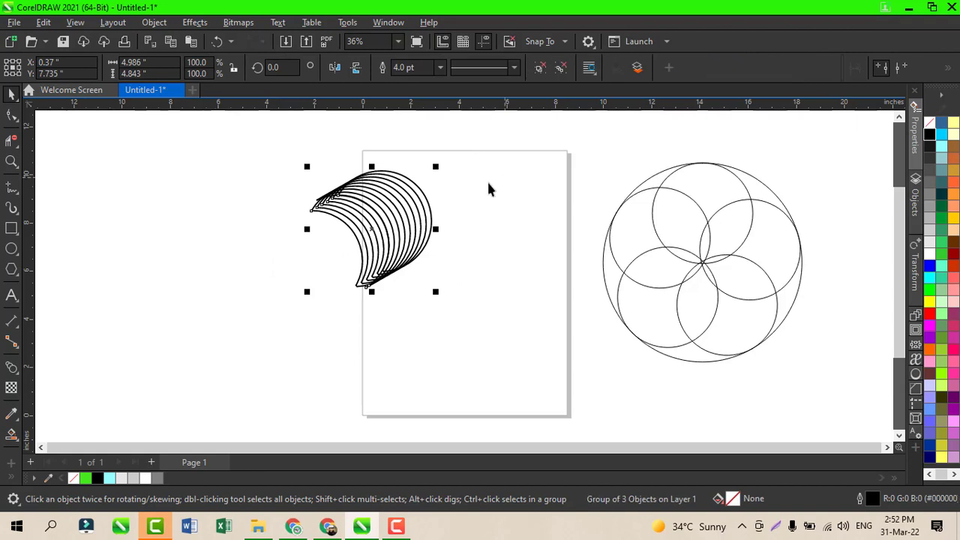
Step: Rotate four copies of the crescent group clockwise in 75° increments around a pivot inside the crescents' hollow, forming a five-petal ring
left_click(372, 231)
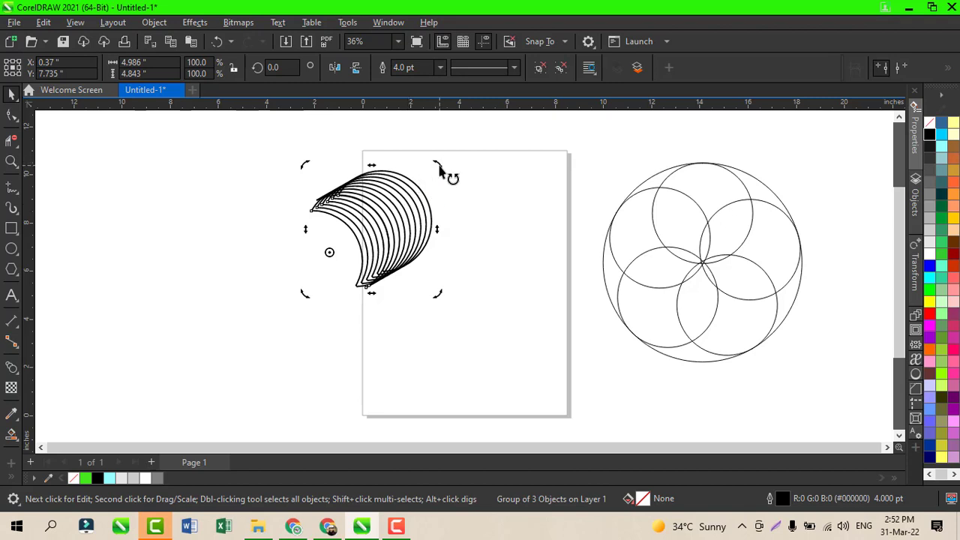
left_click_drag(440, 168, 415, 331)
key("ctrl+r")
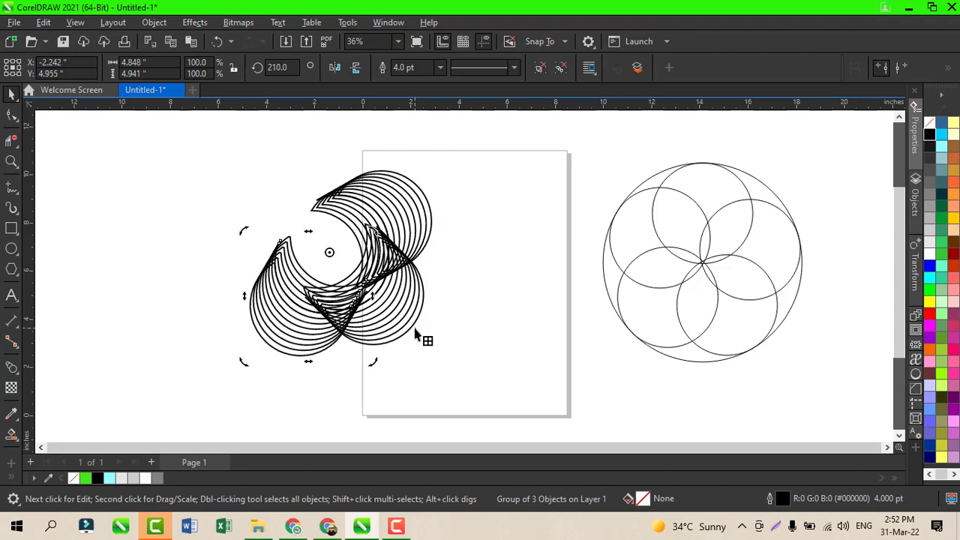
key("ctrl+r")
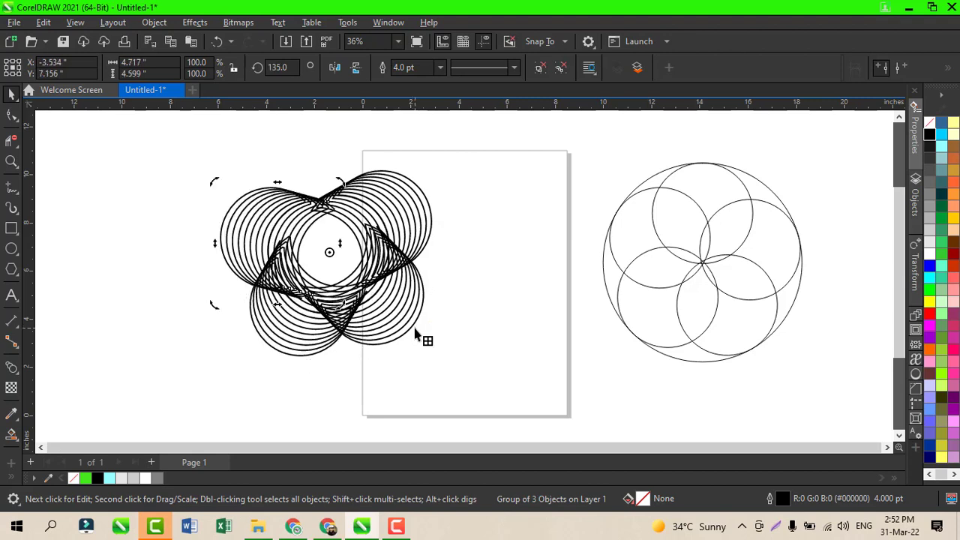
key("ctrl+r")
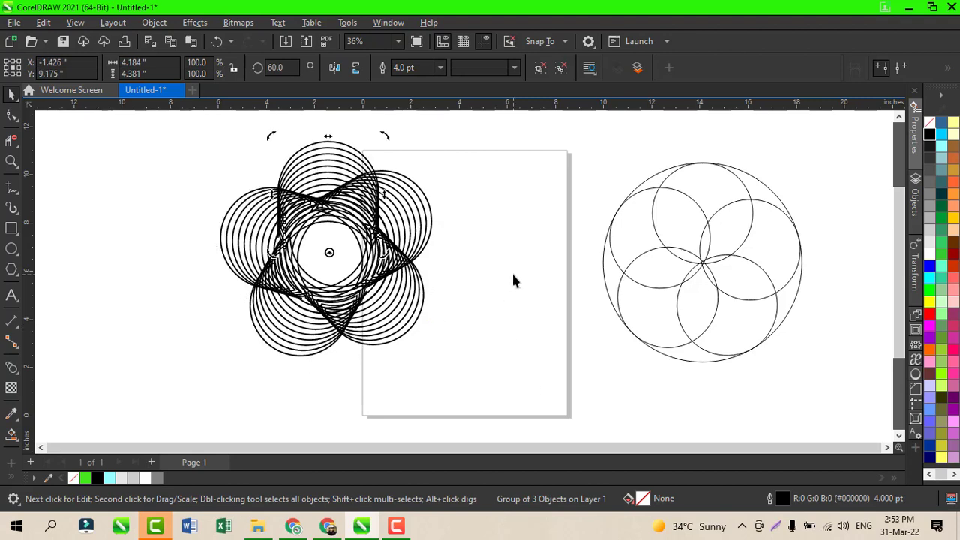
key("Escape")
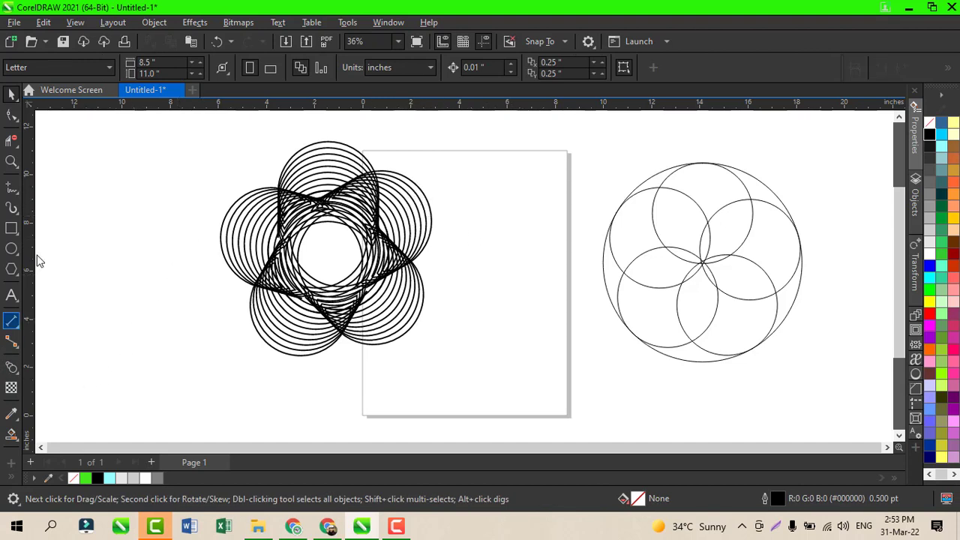
Step: Delete the outer arc segments of all five petals with the Virtual Segment Delete tool, leaving a five-pointed line-art star
left_click(11, 140)
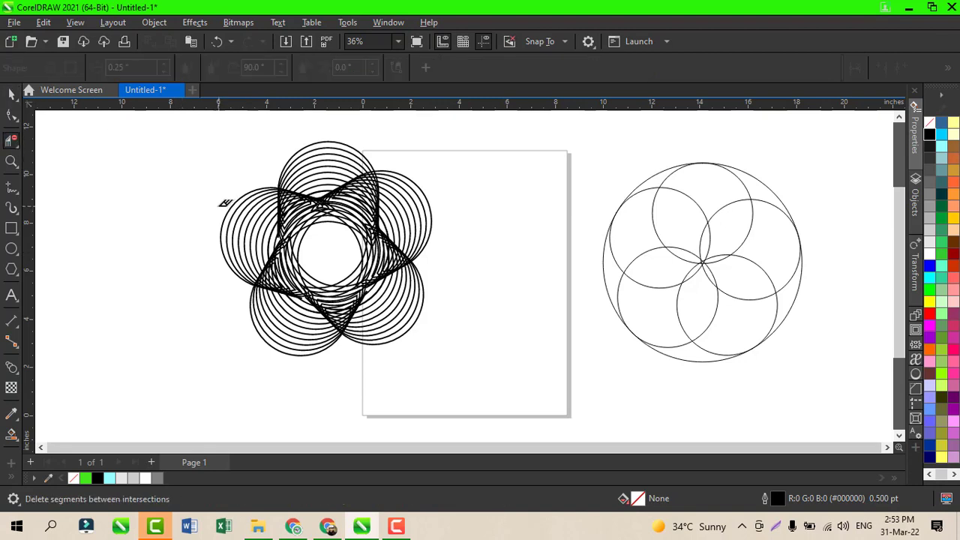
left_click_drag(213, 204, 272, 227)
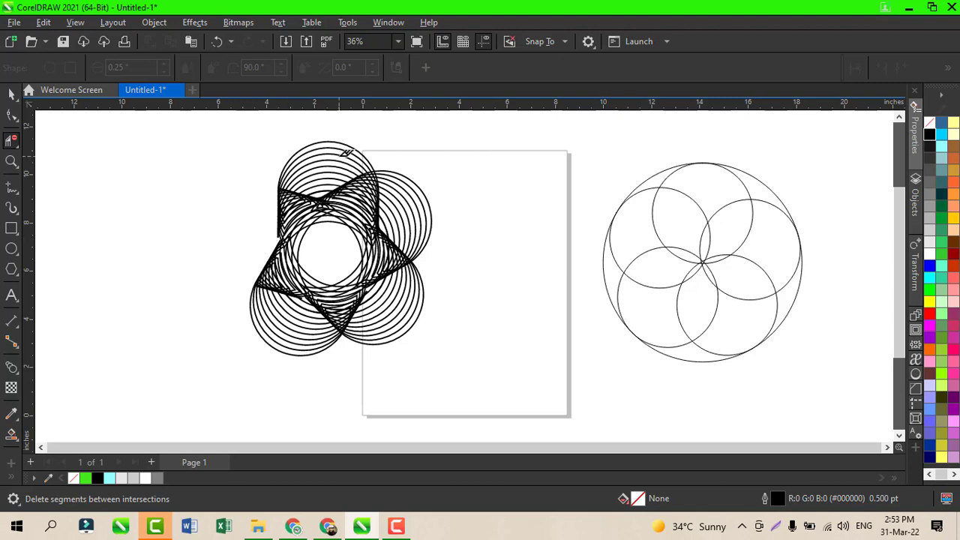
left_click(322, 186)
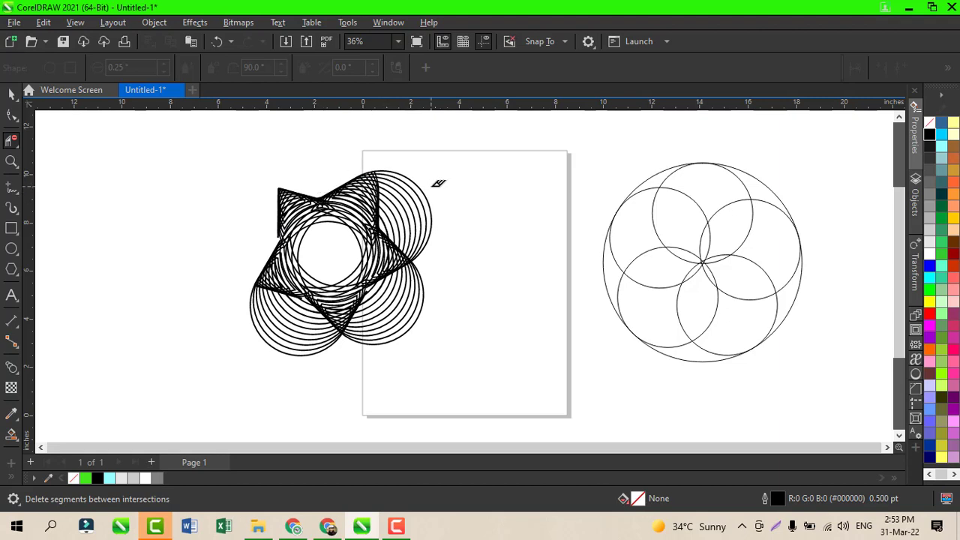
left_click(387, 219)
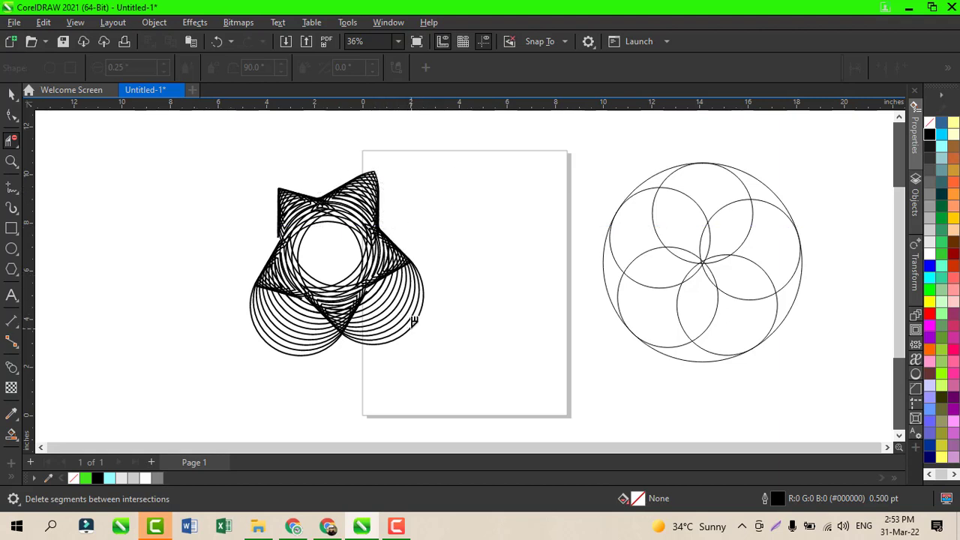
left_click(371, 284)
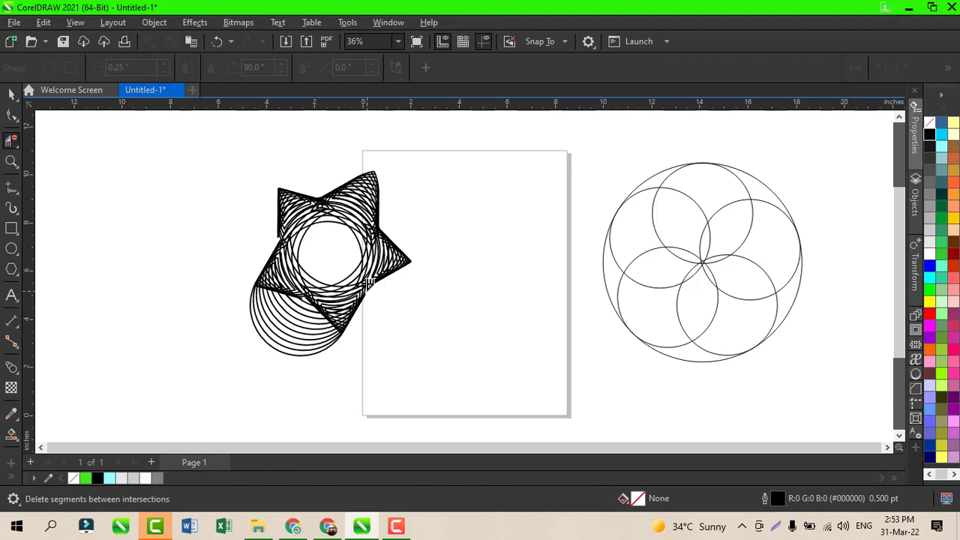
left_click_drag(270, 356, 309, 294)
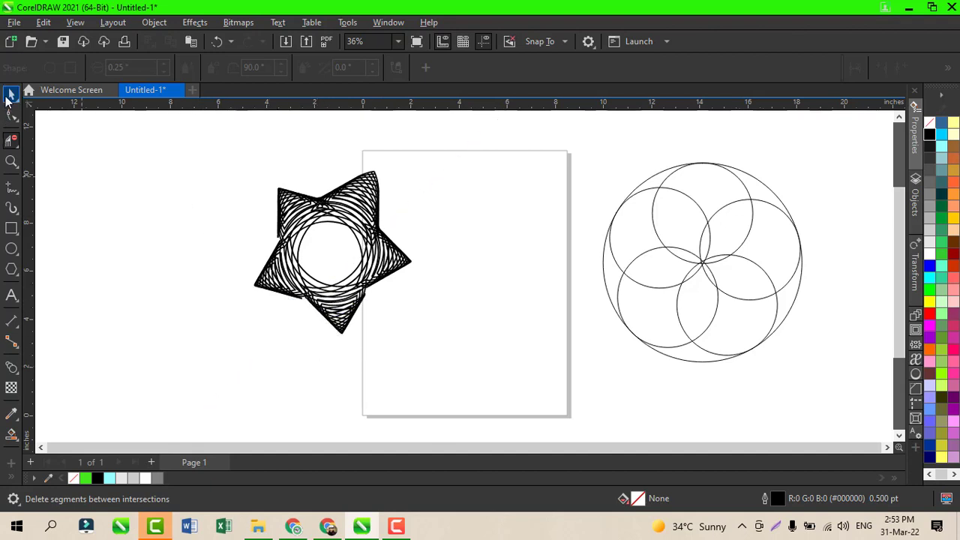
Step: Give all five parts of the star a golden-yellow outline (#FFCC00) and group them
left_click(11, 94)
left_click_drag(444, 343, 452, 369)
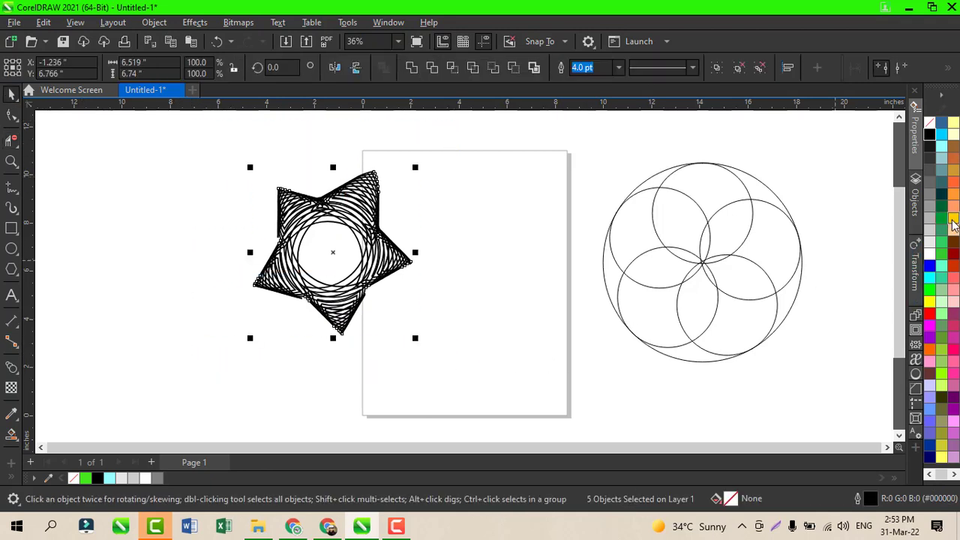
right_click(948, 220)
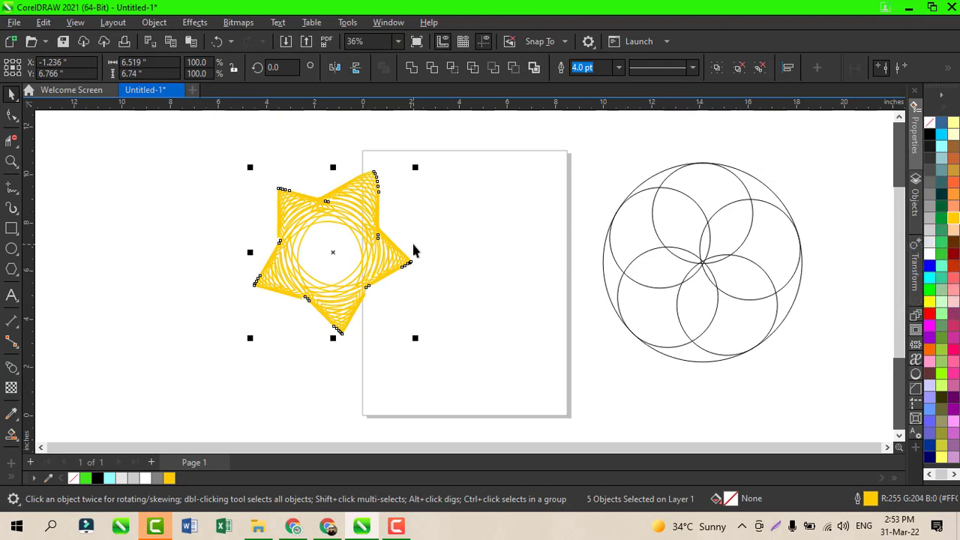
left_click(718, 71)
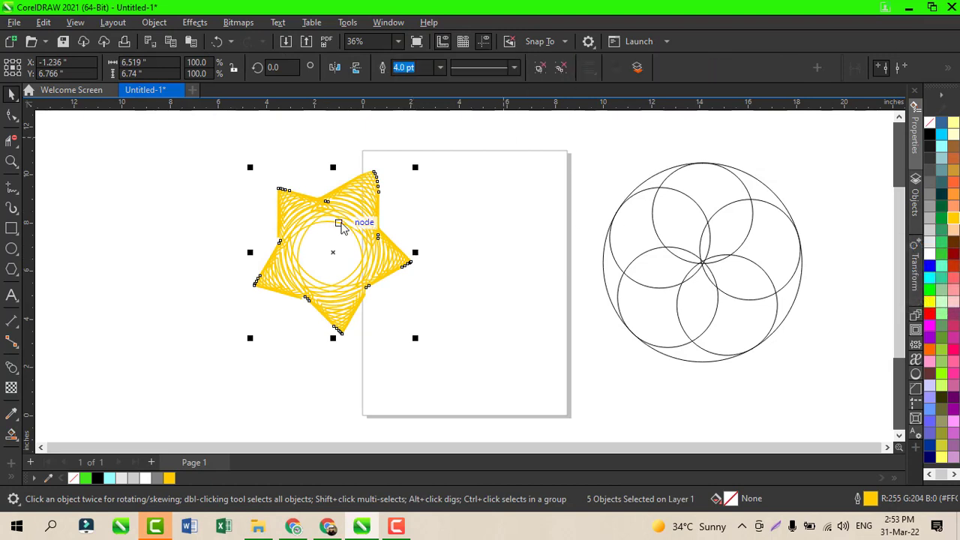
Step: Create a copy of the yellow star rotated 30° clockwise about its centre and give it an orange outline (#FF6633)
left_click(333, 249)
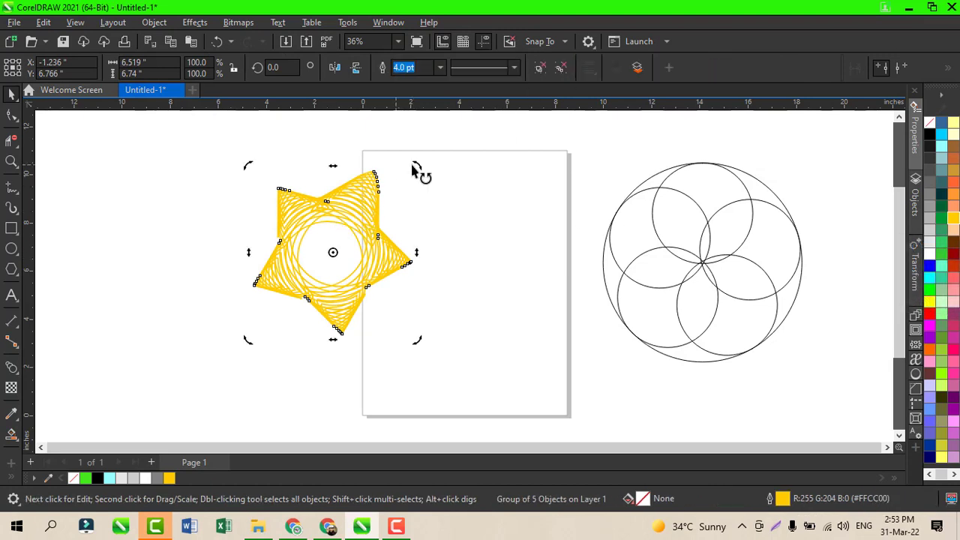
left_click_drag(416, 168, 465, 210)
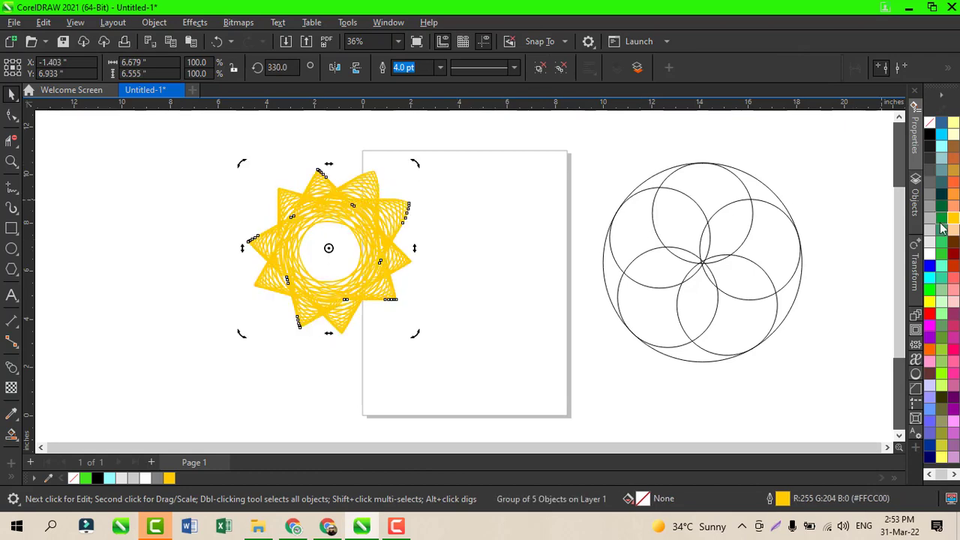
right_click(953, 187)
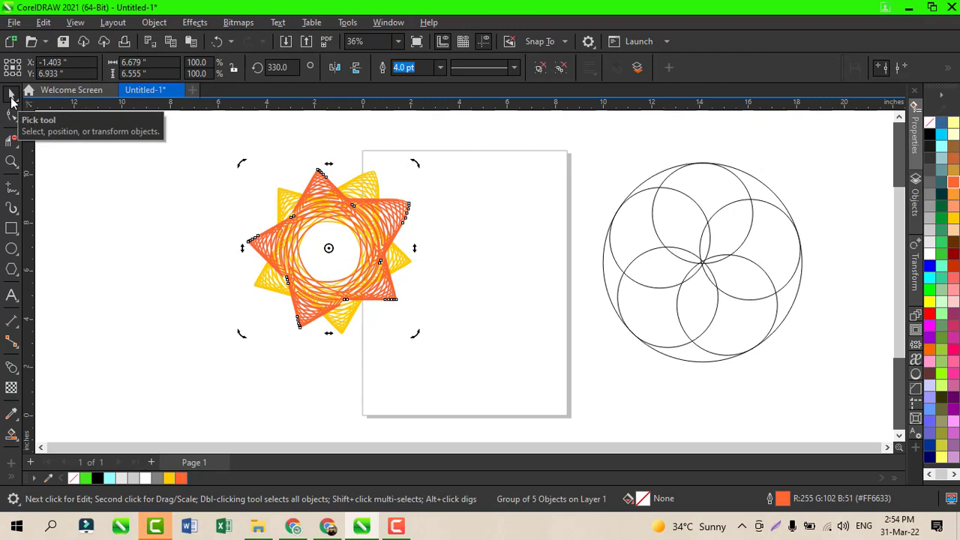
Step: Select the yellow and orange stars together and move them about 2.3 inches right and 0.4 inches down
left_click(89, 157)
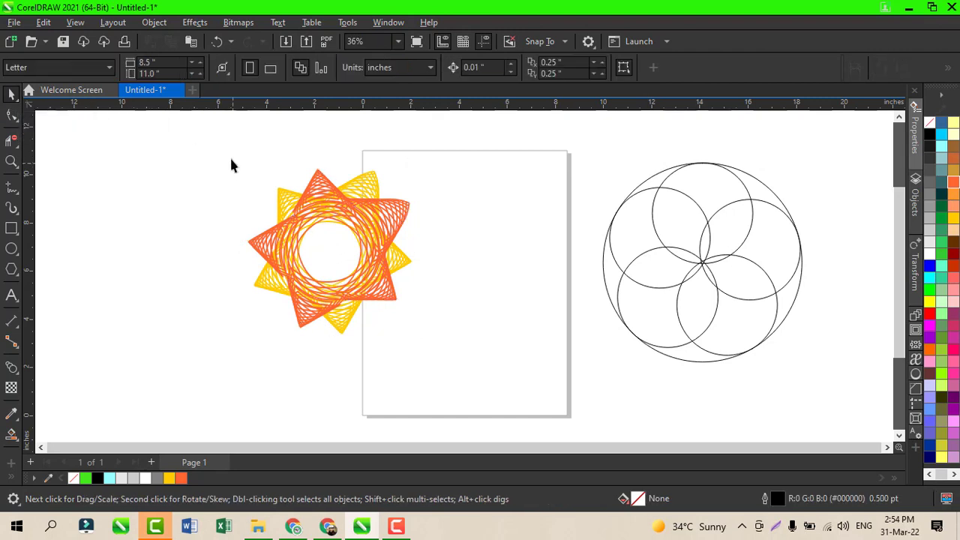
left_click_drag(223, 147, 465, 359)
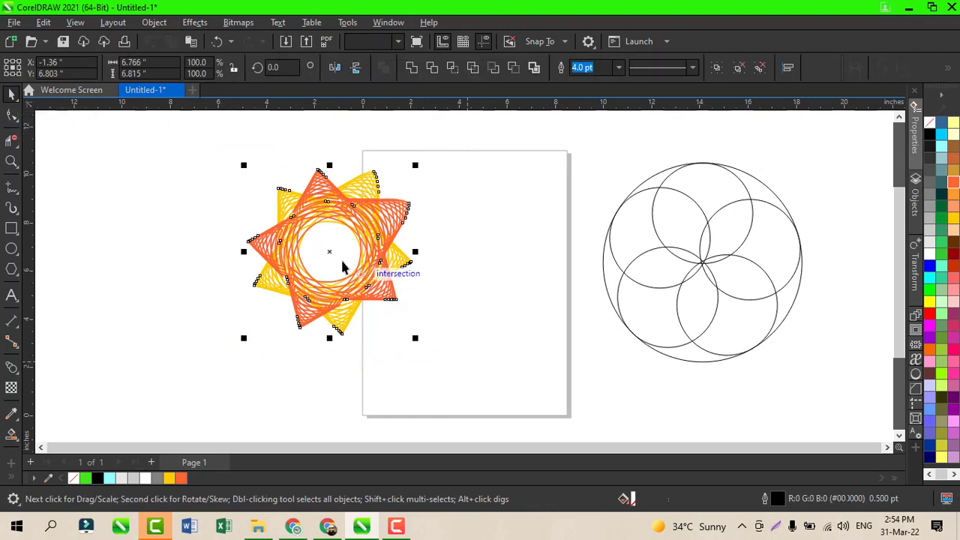
left_click_drag(329, 254, 384, 263)
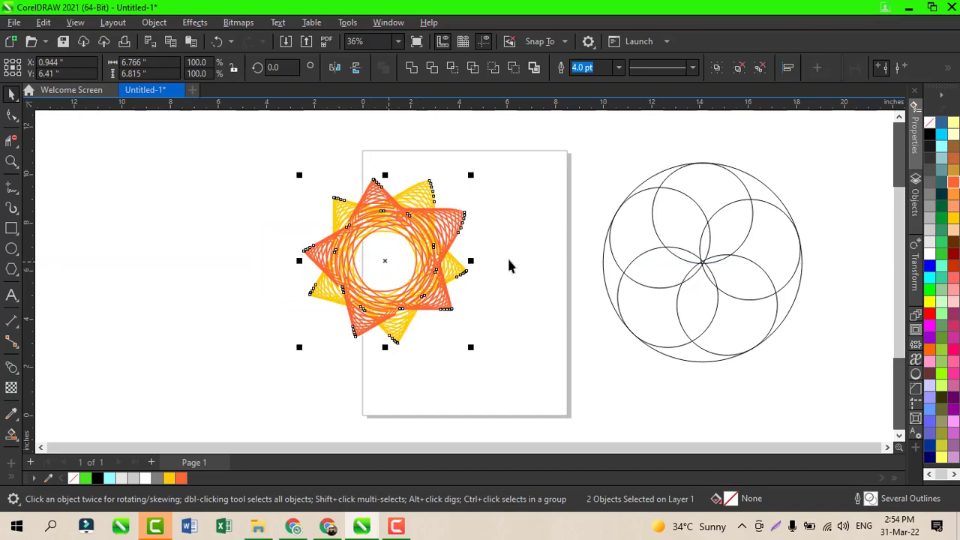
Step: Draw a rectangle about 11.9 by 9.25 inches around the stars, fill it black and send it behind them
left_click(10, 230)
left_click_drag(250, 152, 536, 375)
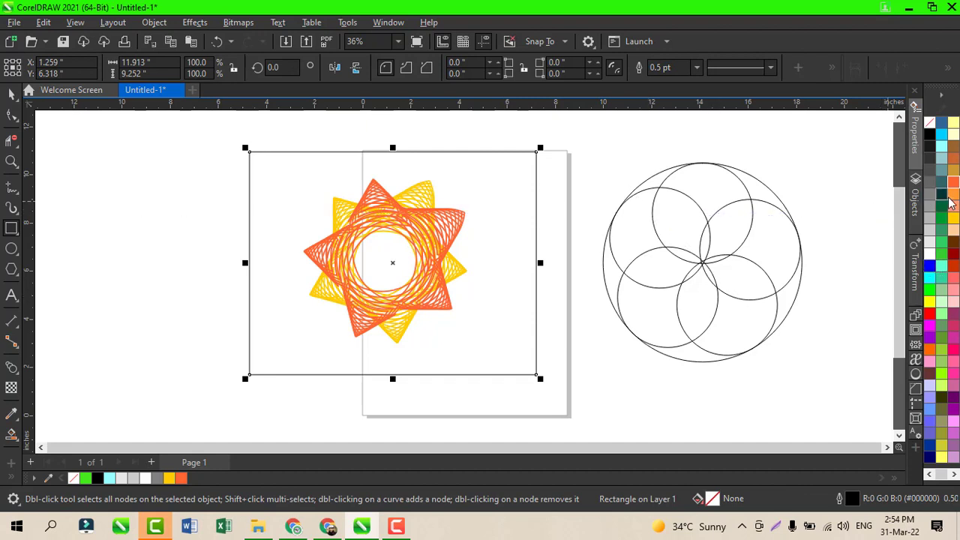
left_click(933, 137)
key("shift+Page_Down")
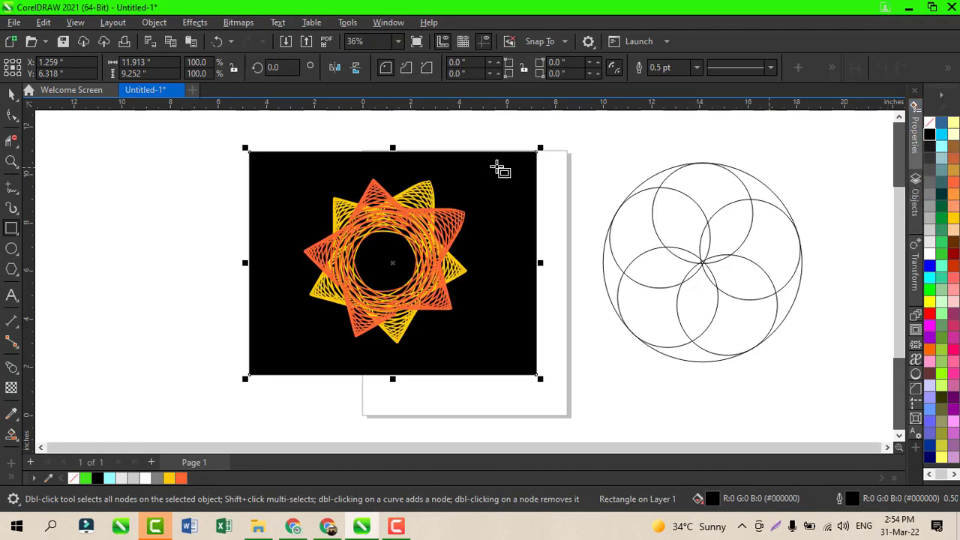
Step: Preview the stars on the black background in full screen and return to the drawing
left_click(12, 93)
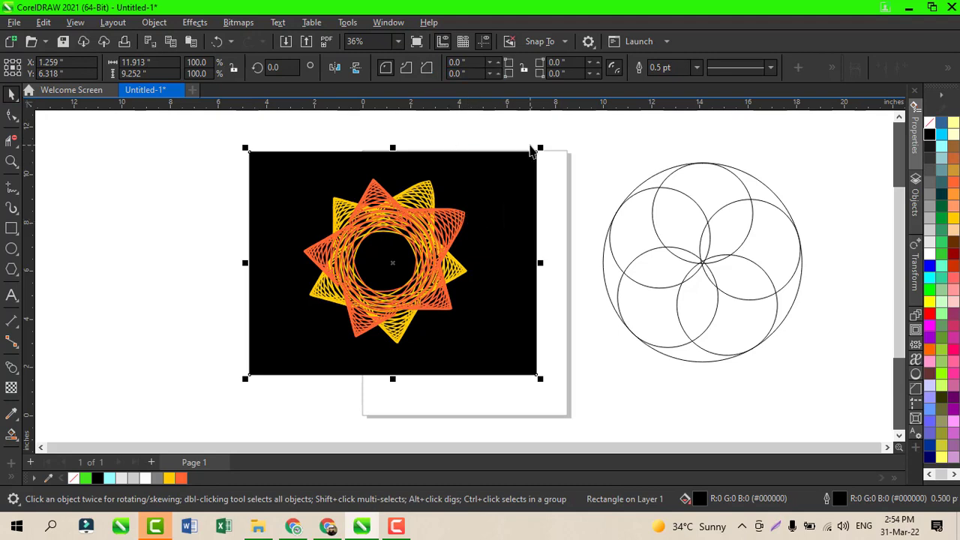
left_click(418, 45)
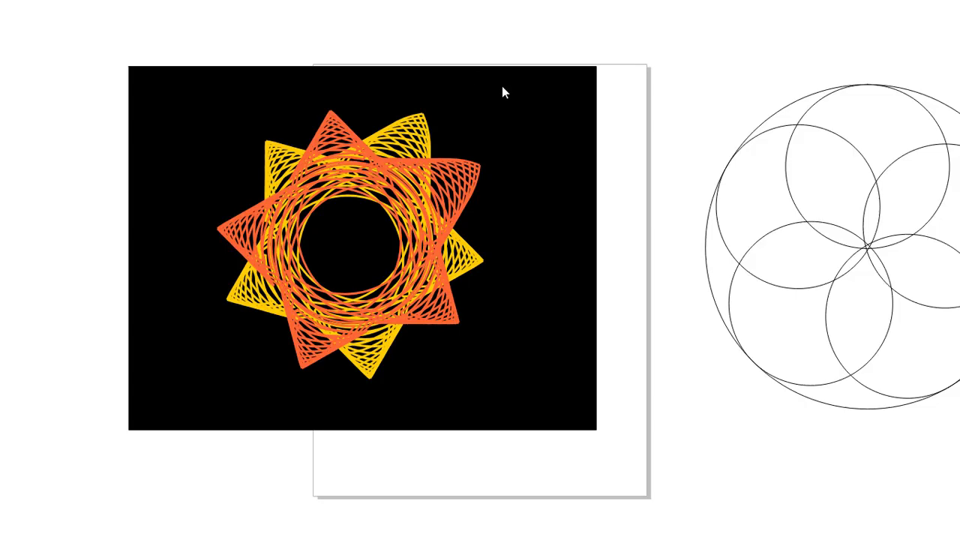
left_click(646, 144)
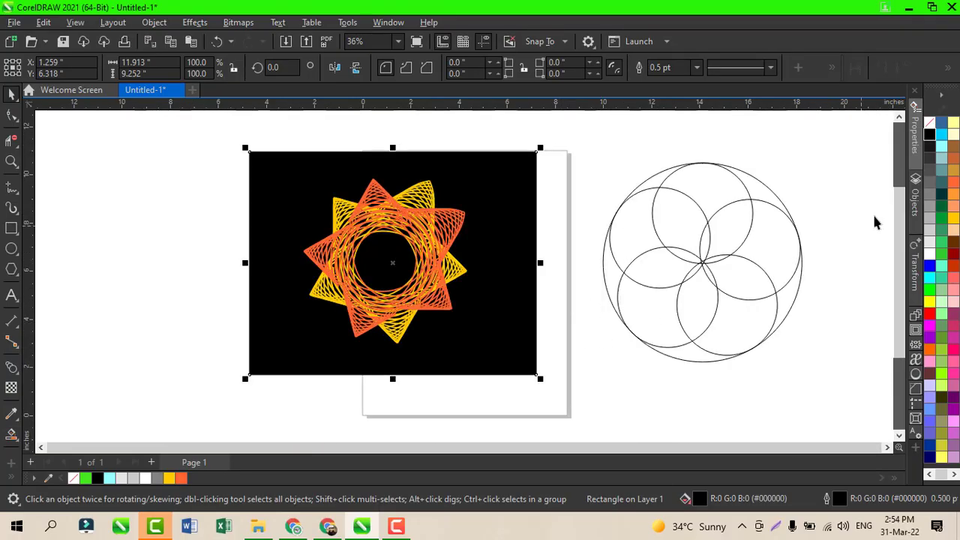
Step: Try green, cyan (#00FFFF) and grey (#B3B3B3) fills on the background rectangle, and restore its black fill
left_click(944, 225)
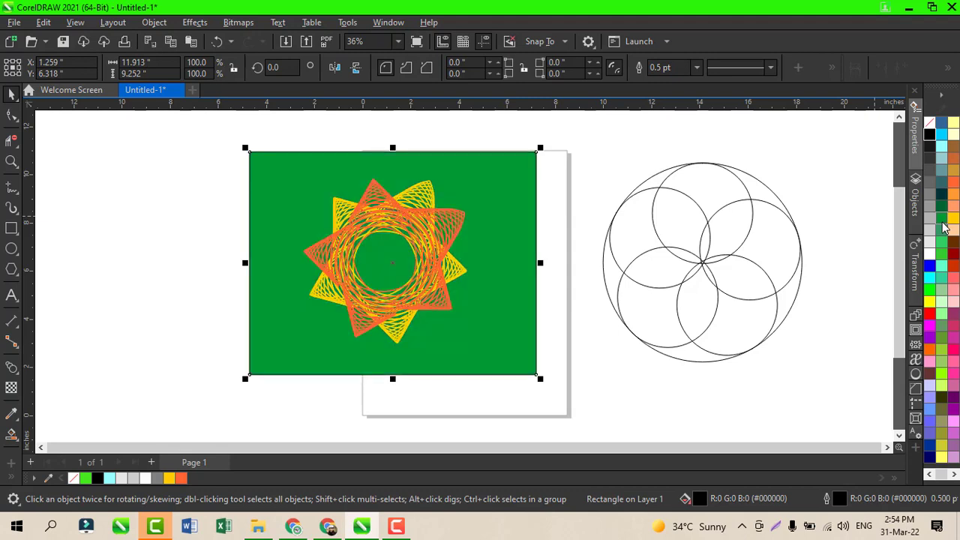
left_click(934, 280)
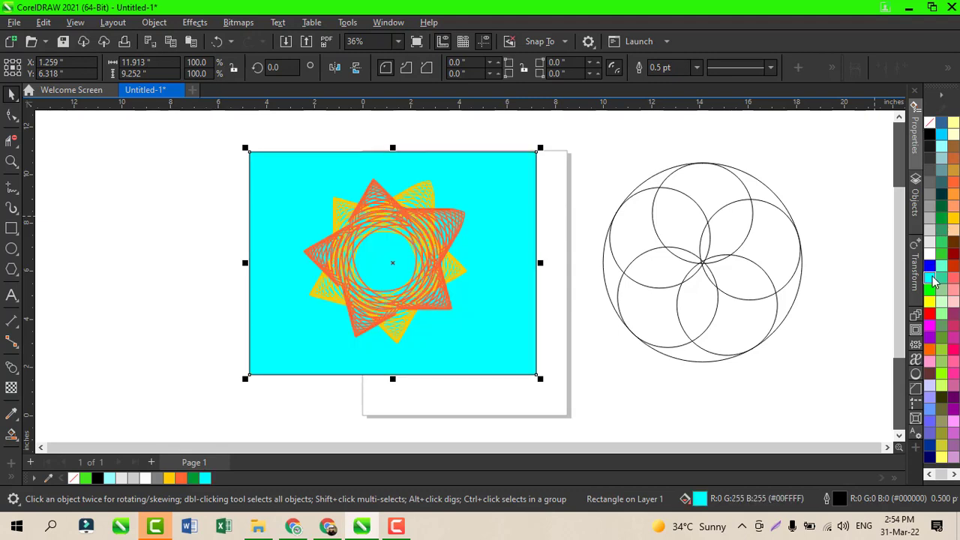
left_click(930, 224)
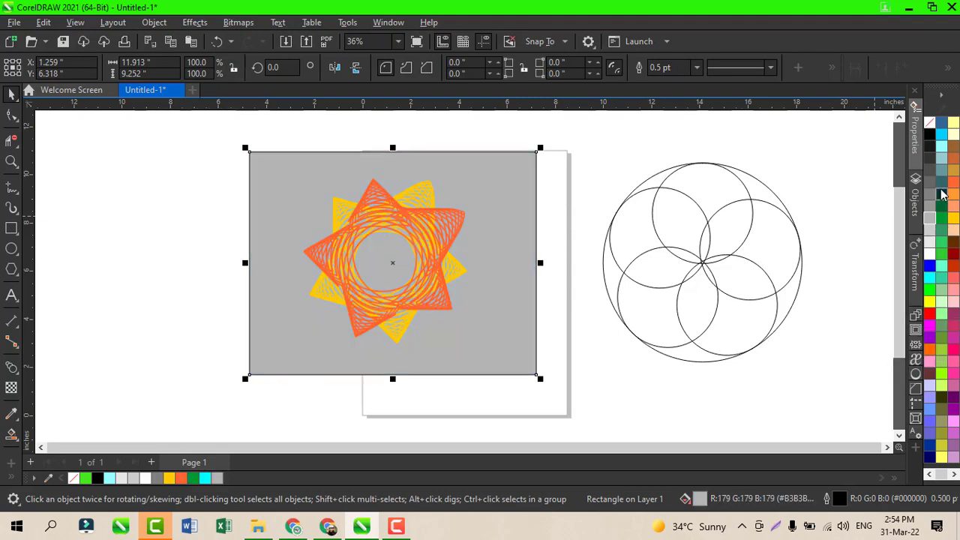
left_click(929, 136)
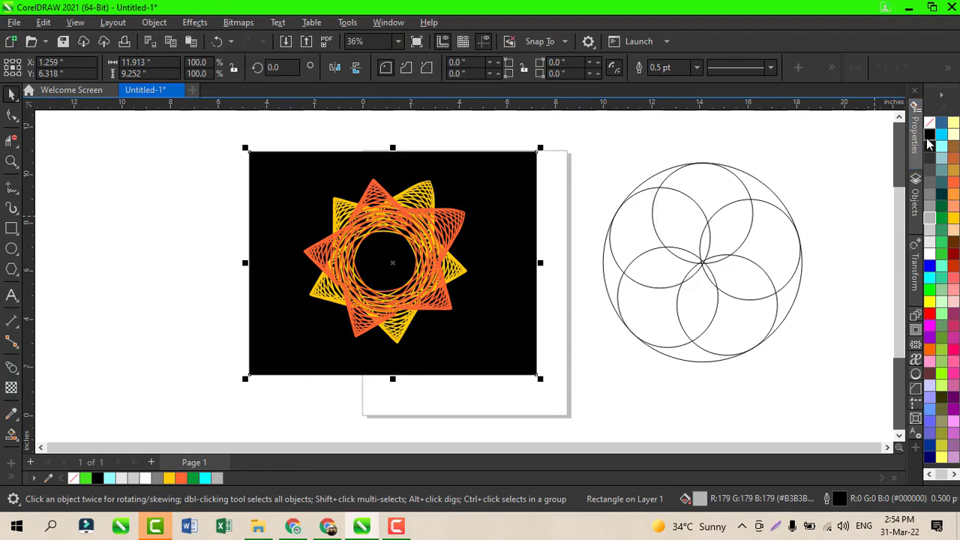